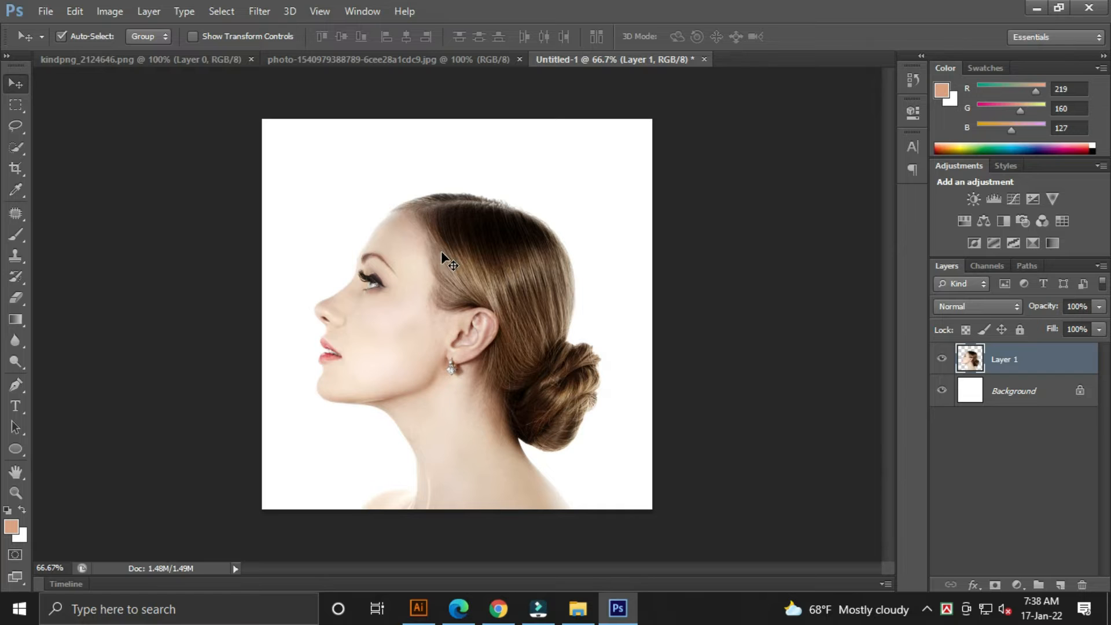
# - Stretch the woman's portrait layer slightly taller from its top edge with Free Transform and nudge it slightly to the right
pyautogui.click(75, 12)
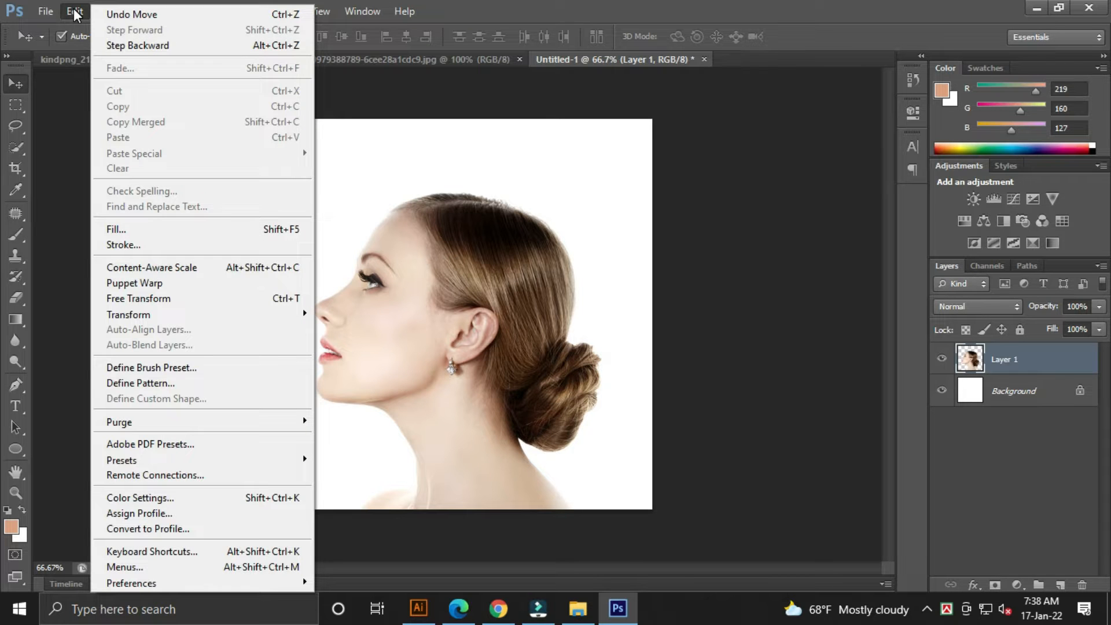
pyautogui.click(139, 299)
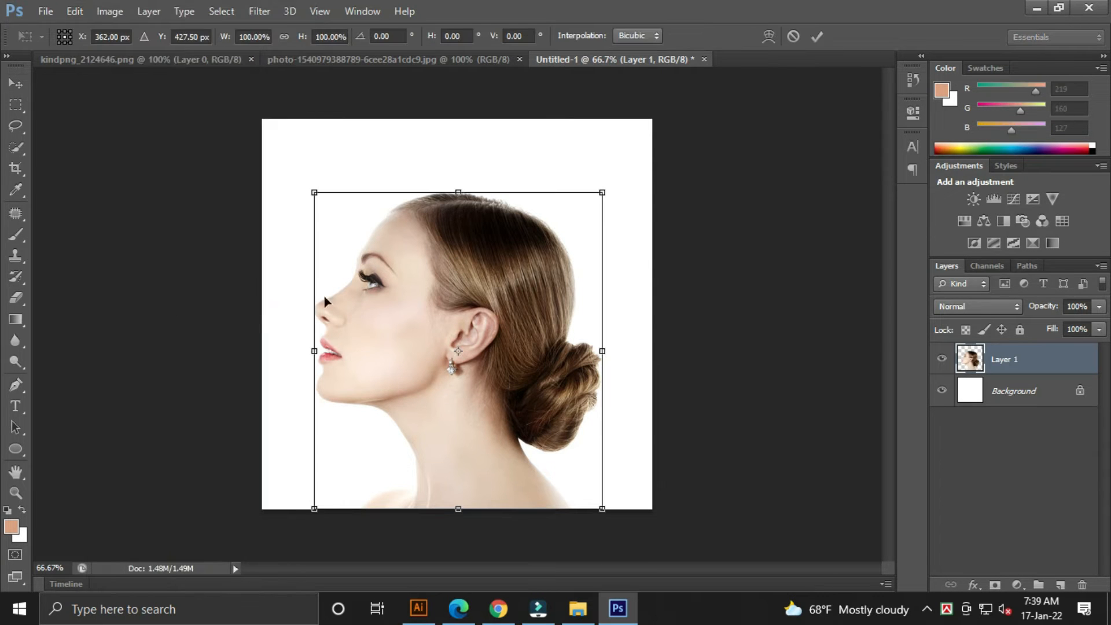
pyautogui.moveTo(460, 192); pyautogui.dragTo(466, 169)
pyautogui.click(817, 36)
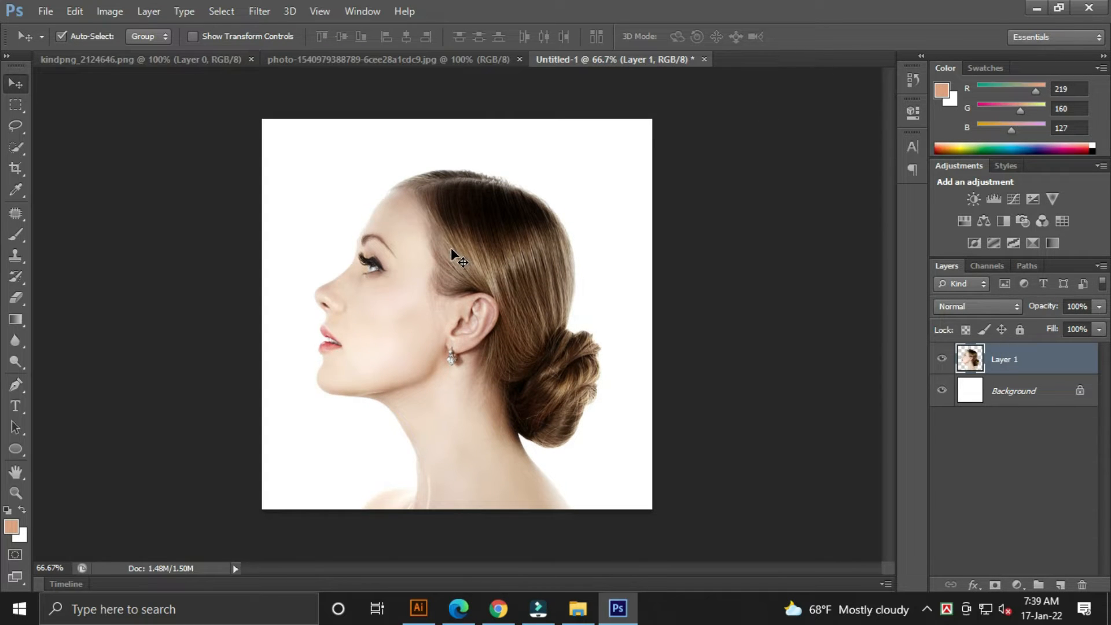
pyautogui.press('Right')
pyautogui.press('Right')
pyautogui.press('Right')
pyautogui.press('Right')
pyautogui.press('Right')
pyautogui.press('Right')
# - Copy the mountain photo into the Untitled-1 document over the woman's portrait and lower its layer opacity to 64%
pyautogui.click(301, 60)
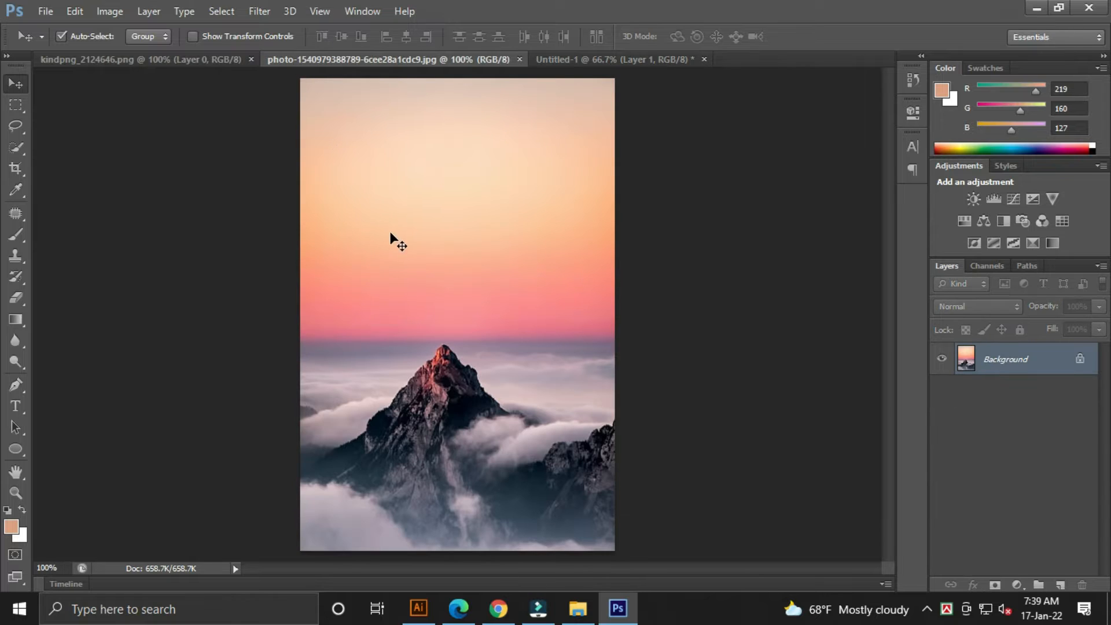
pyautogui.moveTo(433, 287); pyautogui.dragTo(529, 159)
pyautogui.moveTo(446, 288); pyautogui.dragTo(454, 334)
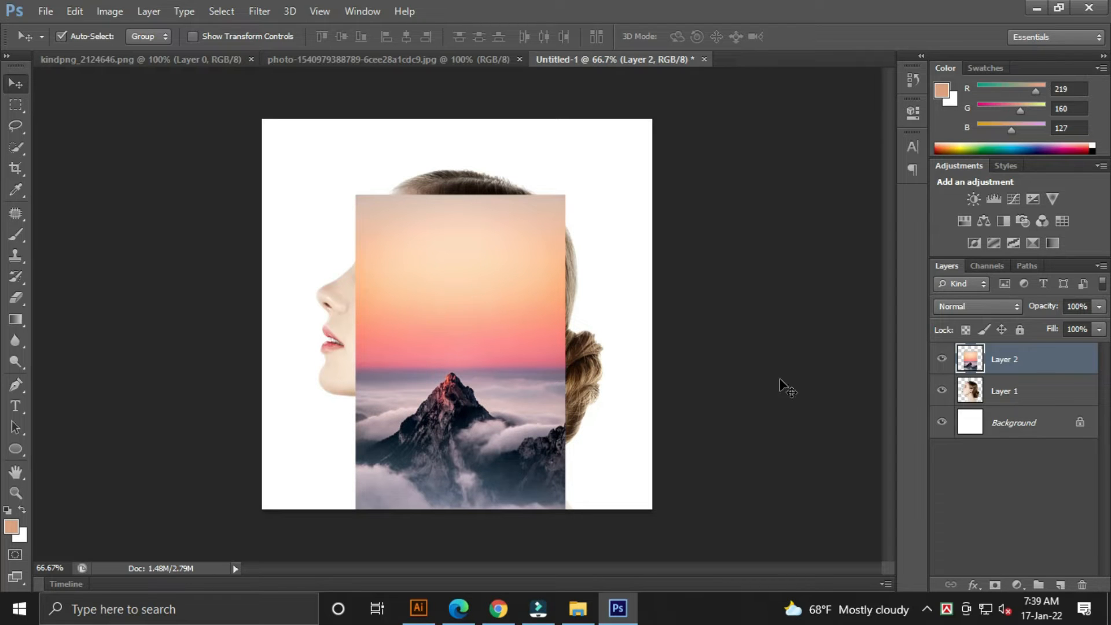
pyautogui.click(1098, 307)
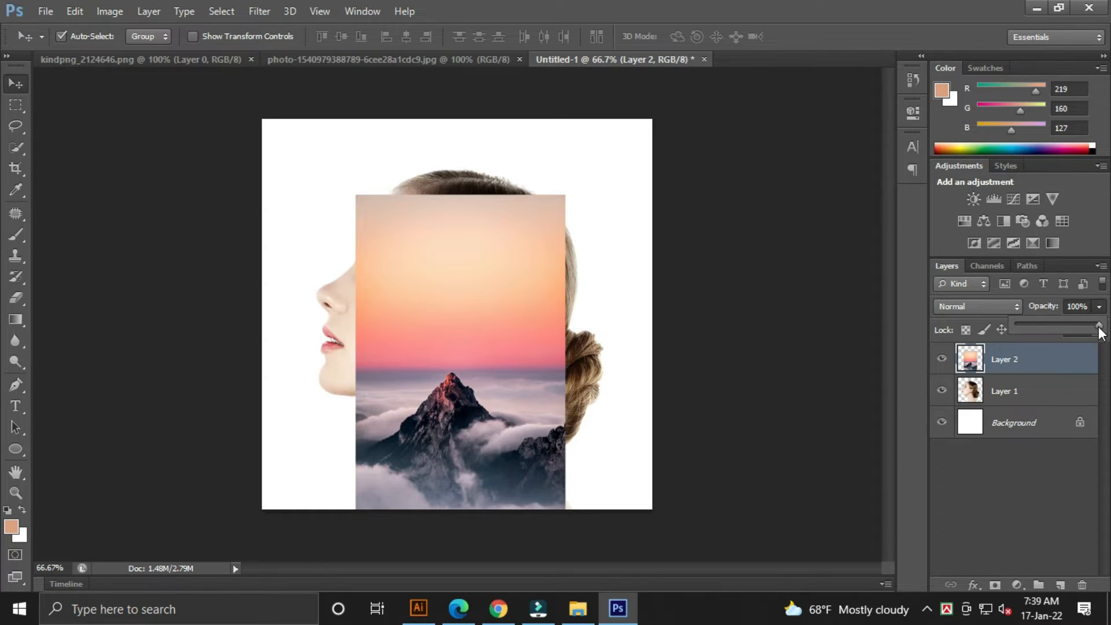
pyautogui.moveTo(1082, 329); pyautogui.dragTo(1071, 330)
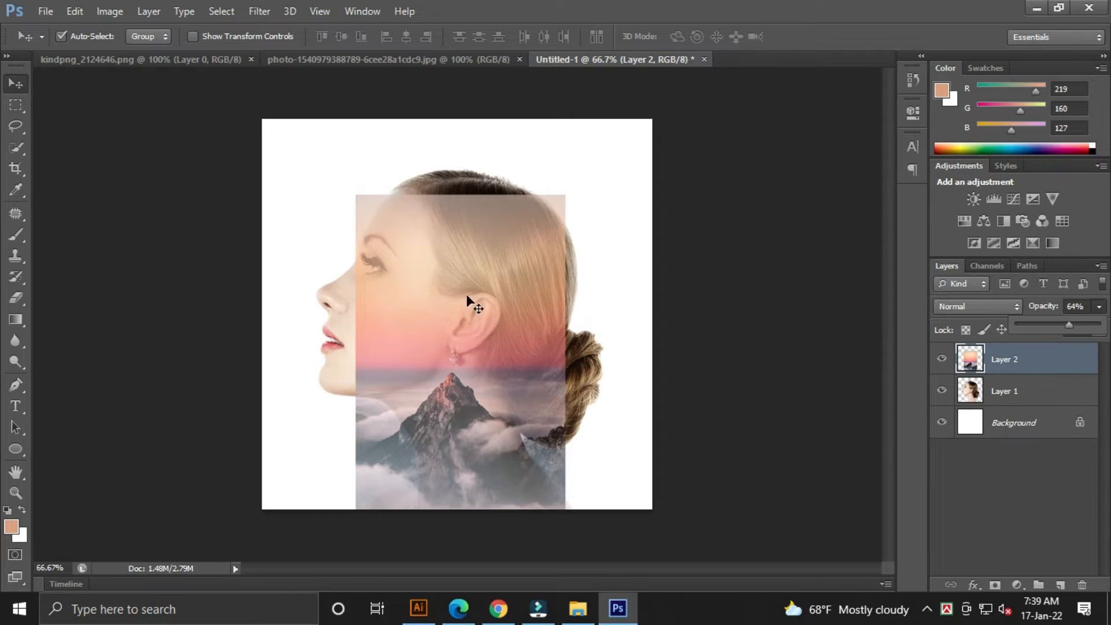
# - Enlarge the mountain layer with Free Transform to about 147% width and 192% height, keeping its bottom on the canvas edge
pyautogui.click(71, 15)
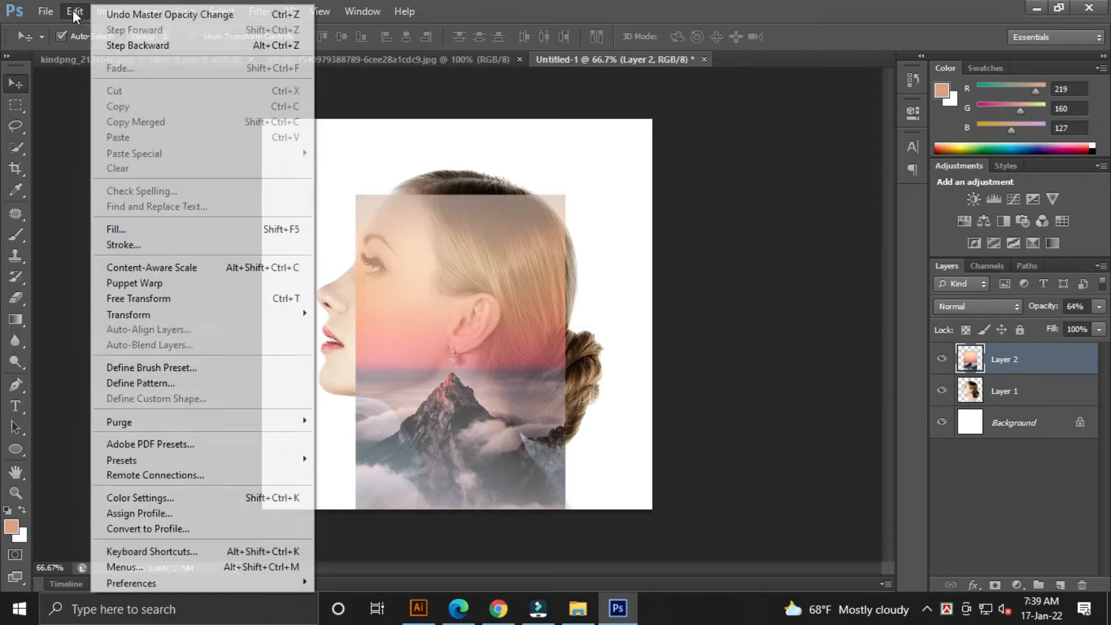
pyautogui.click(155, 302)
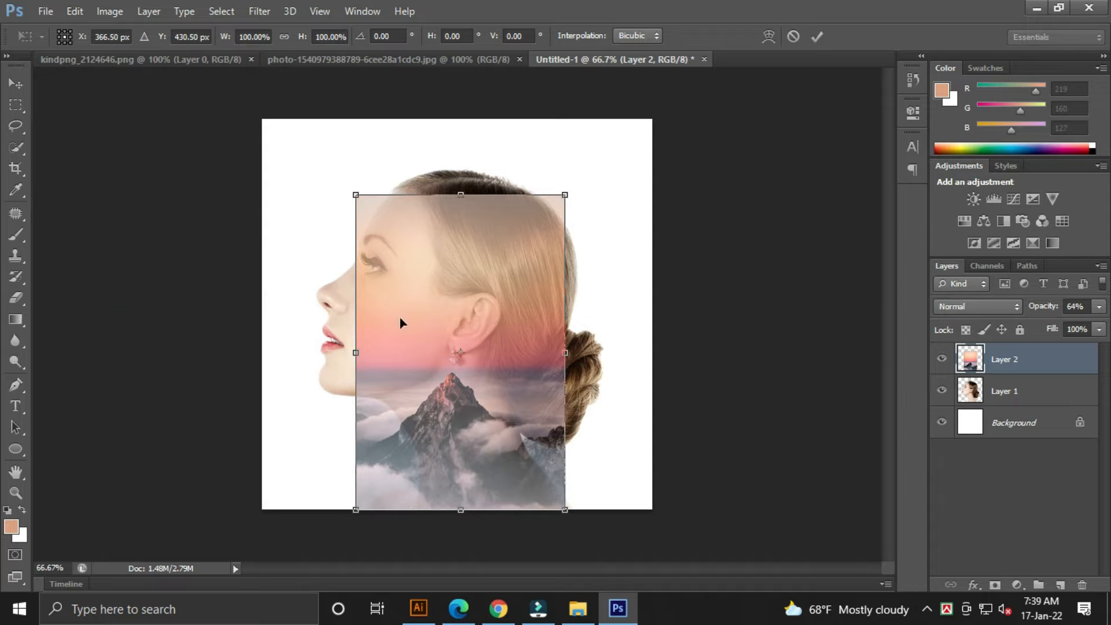
pyautogui.moveTo(565, 196); pyautogui.dragTo(600, 121)
pyautogui.moveTo(529, 291); pyautogui.dragTo(534, 238)
pyautogui.hotkey('ctrl', '-')
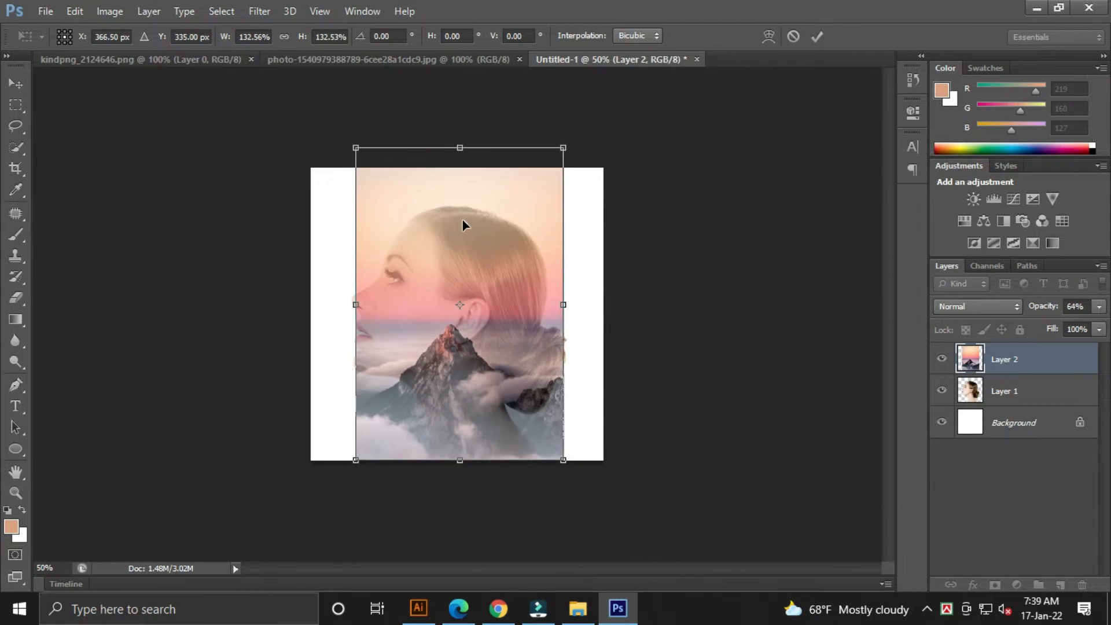
pyautogui.hotkey('ctrl', '-')
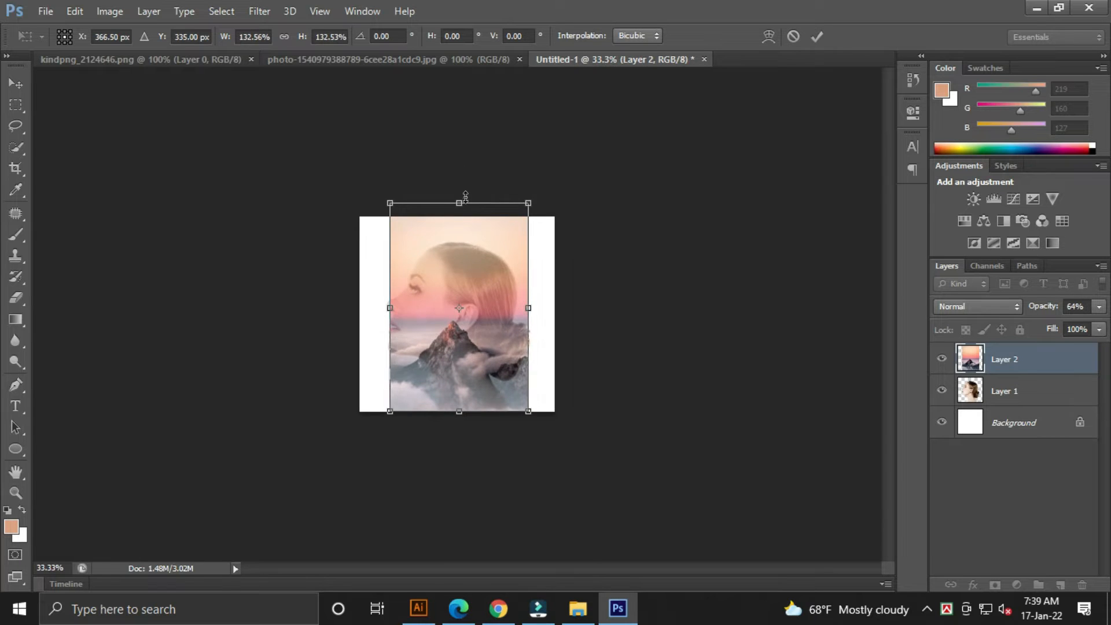
pyautogui.moveTo(466, 196); pyautogui.dragTo(475, 146)
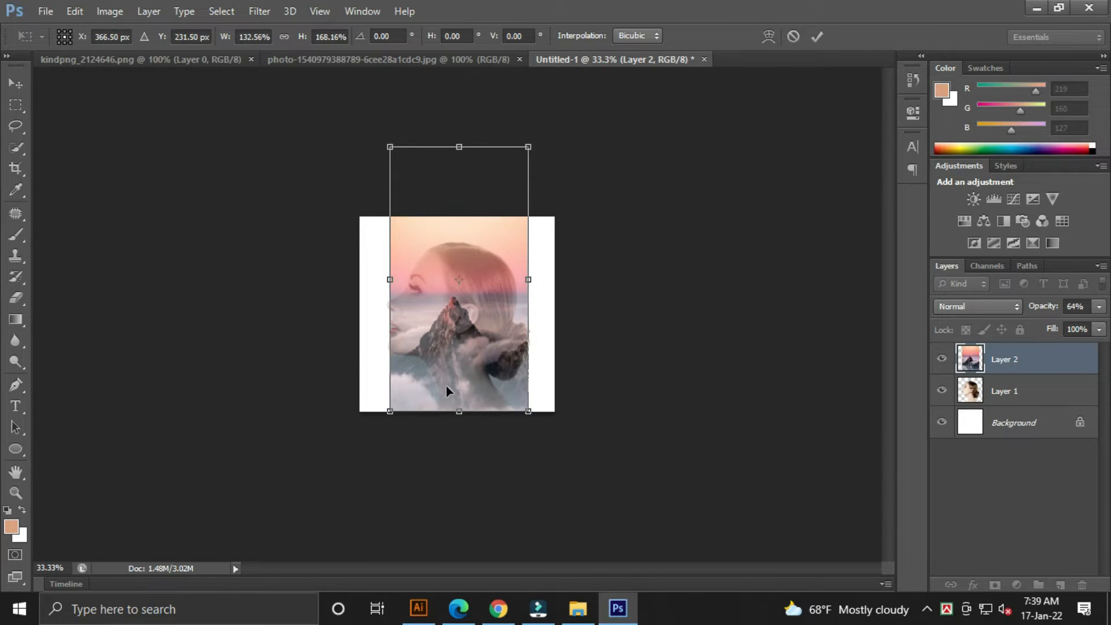
pyautogui.moveTo(528, 145); pyautogui.dragTo(535, 131)
pyautogui.moveTo(476, 329); pyautogui.dragTo(471, 319)
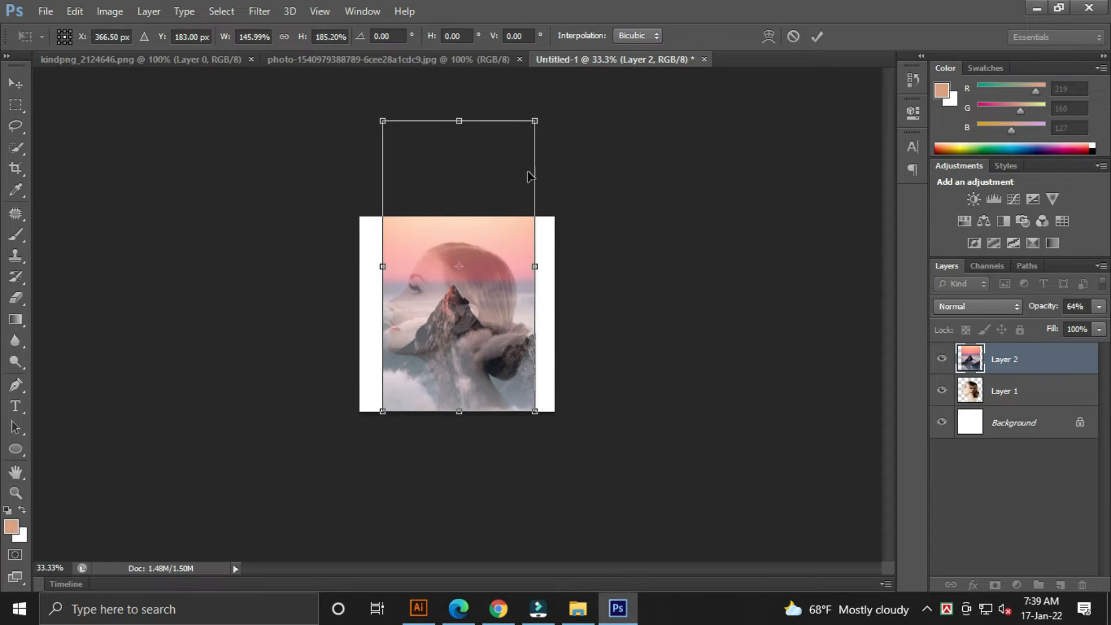
pyautogui.moveTo(465, 114); pyautogui.dragTo(466, 109)
pyautogui.moveTo(379, 114); pyautogui.dragTo(377, 110)
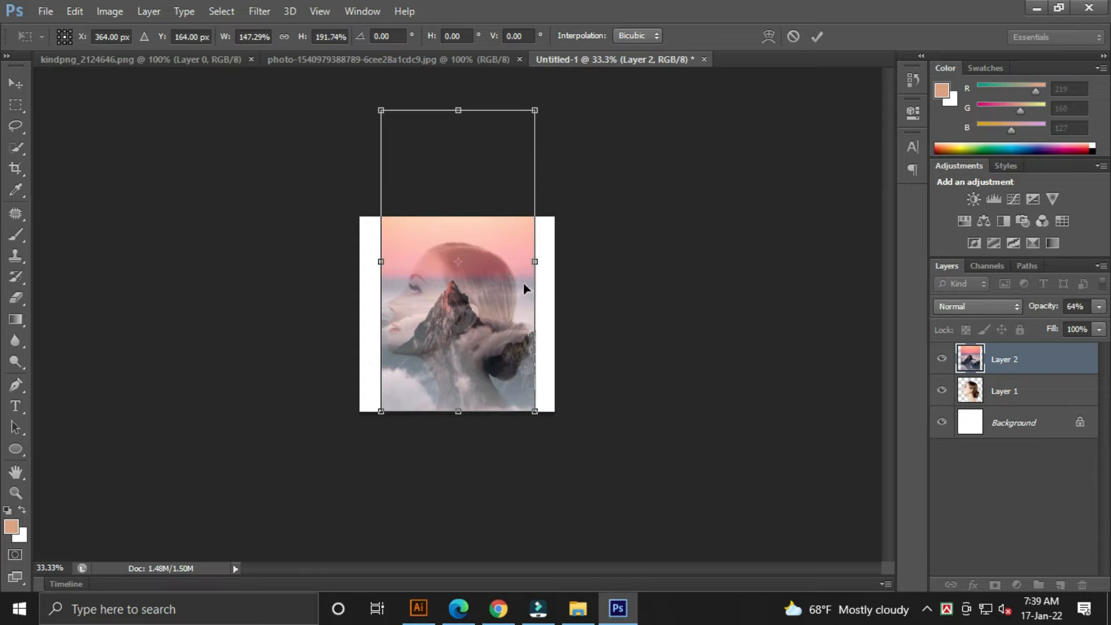
pyautogui.click(816, 36)
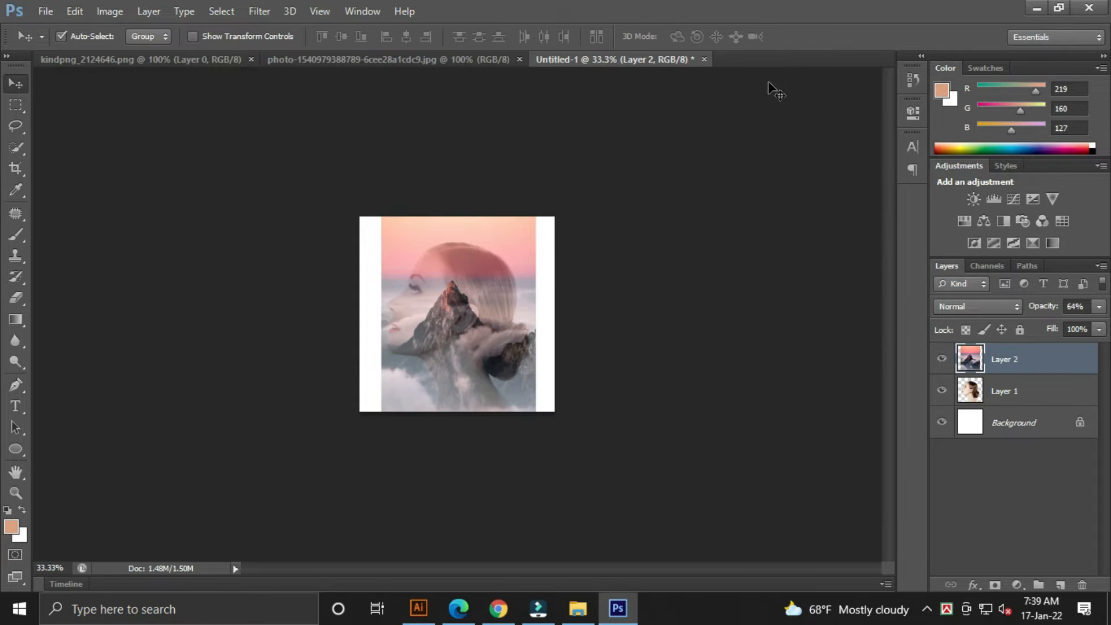
# - Restore the mountain layer's opacity to 100%
pyautogui.hotkey('ctrl', '0')
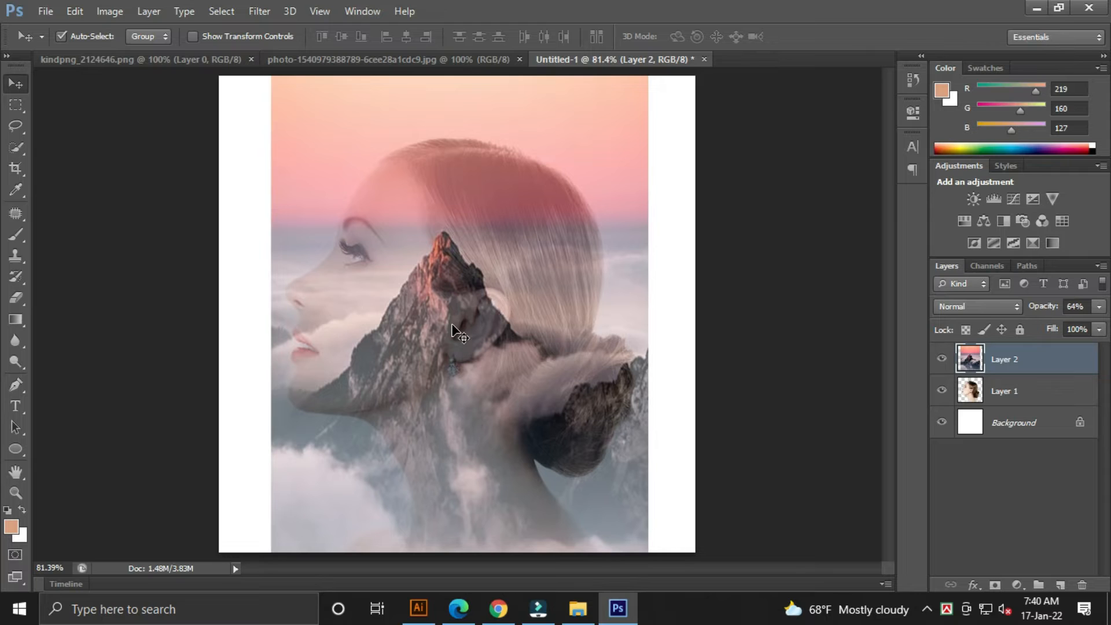
pyautogui.click(1100, 308)
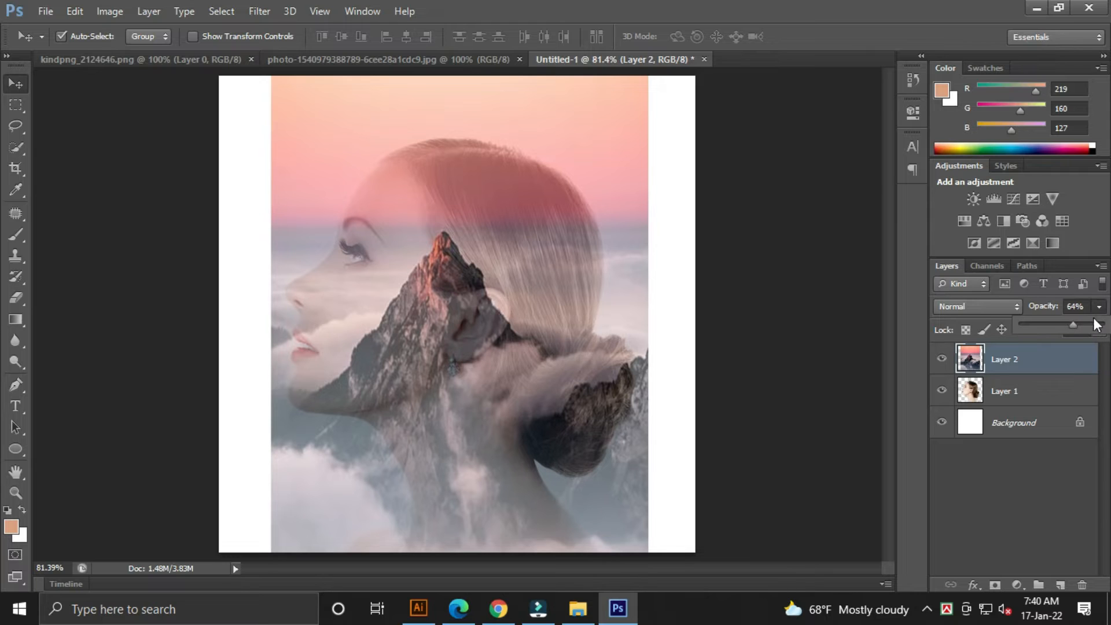
pyautogui.moveTo(1110, 329); pyautogui.dragTo(1107, 336)
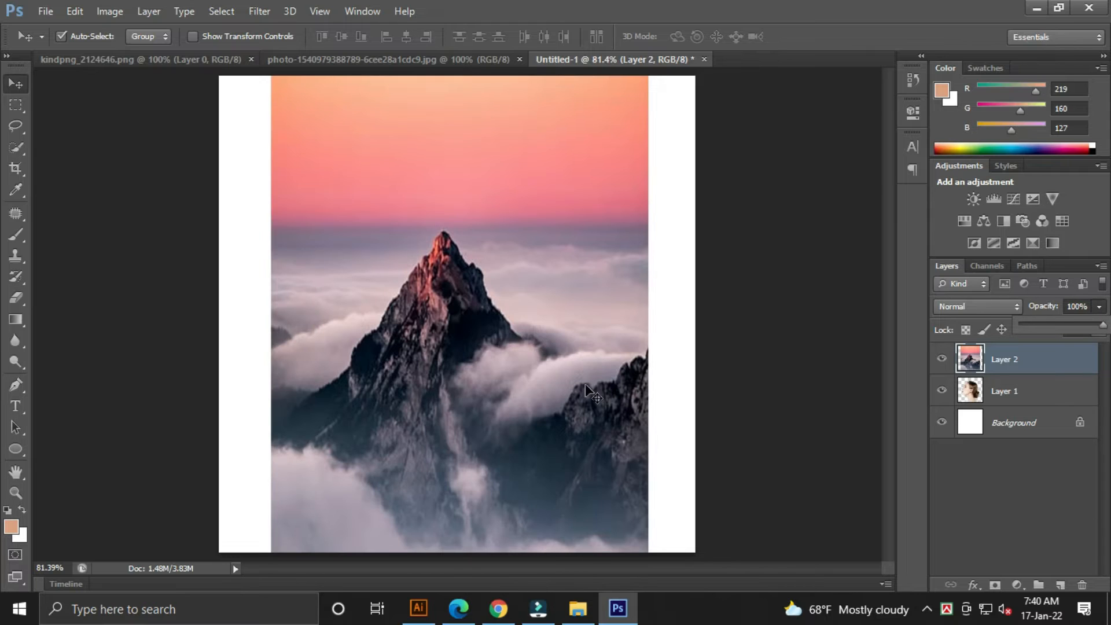
pyautogui.click(512, 347)
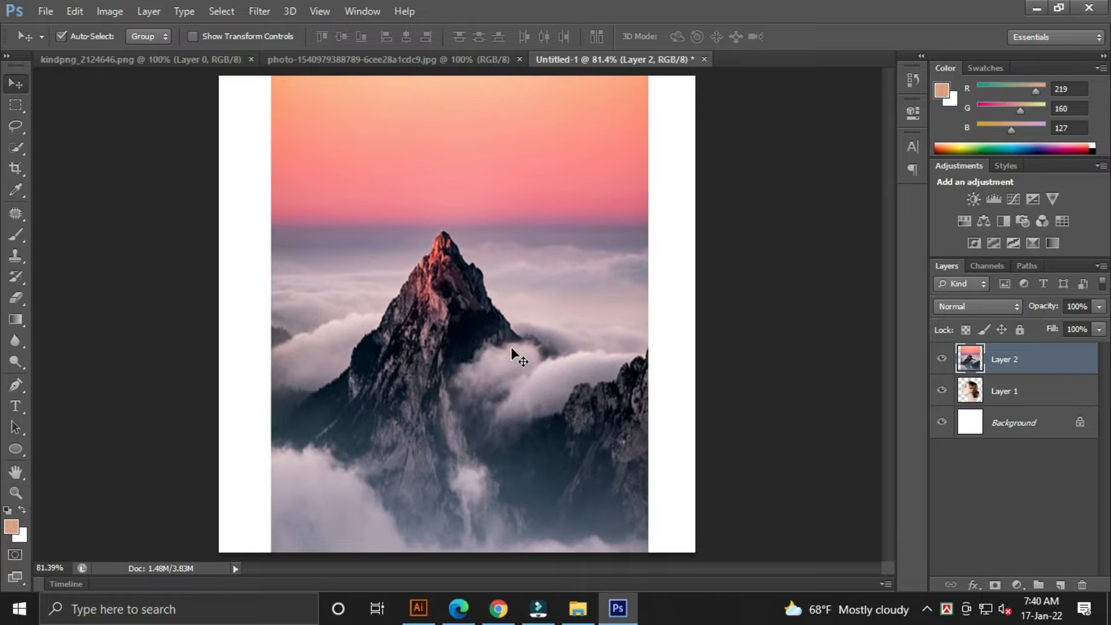
# - Select the pixels of the woman's layer and use that selection to add a layer mask to the mountain layer
pyautogui.click(970, 395)
pyautogui.rightClick(975, 395)
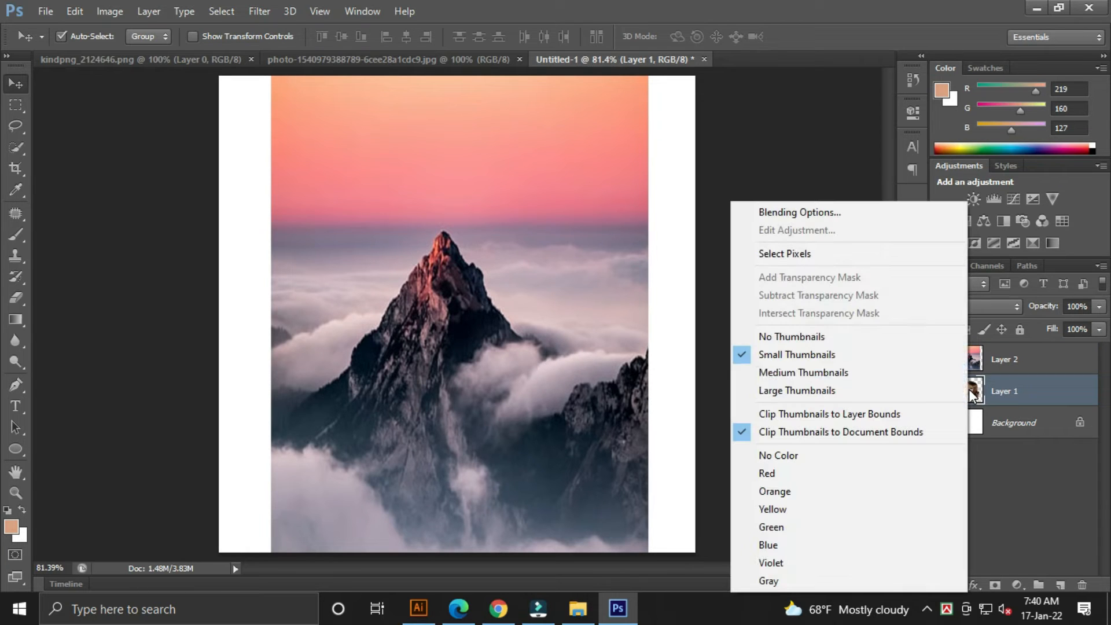
pyautogui.click(799, 255)
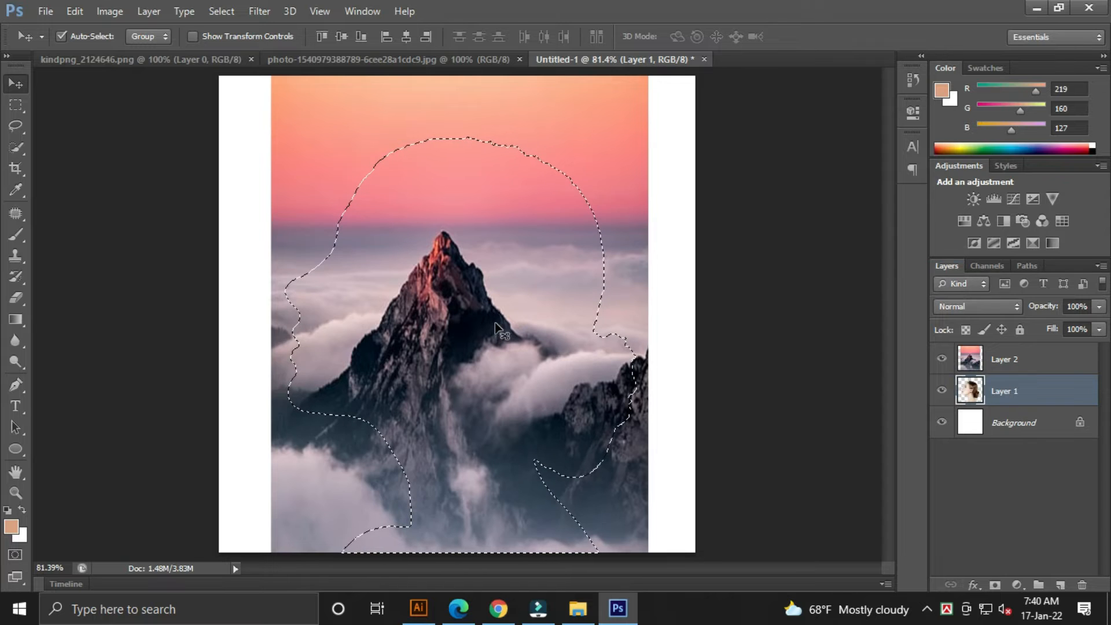
pyautogui.click(1003, 361)
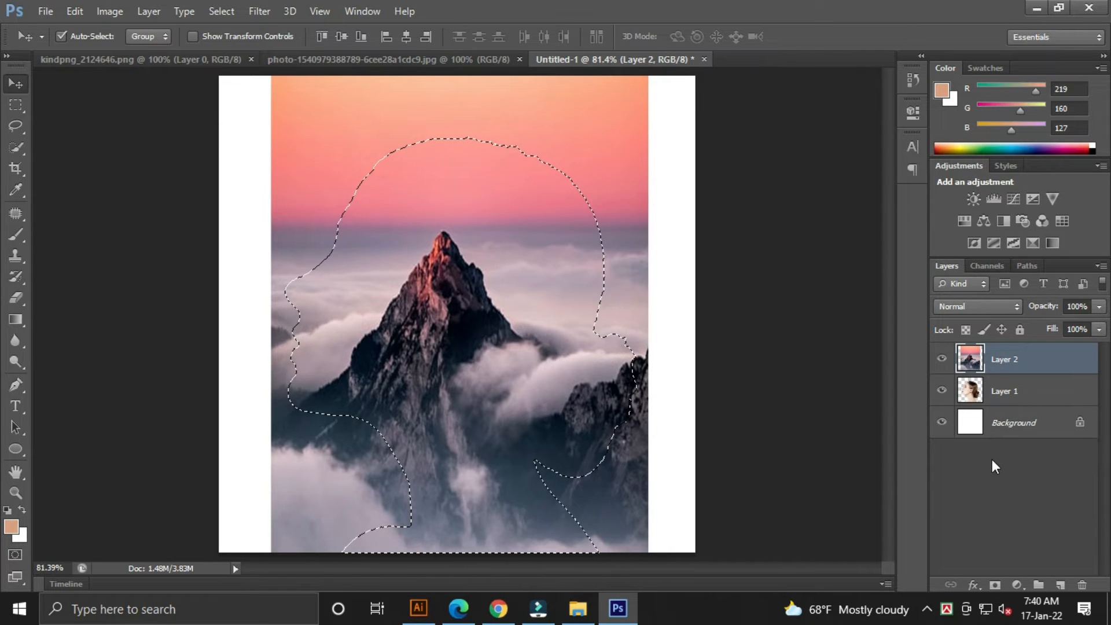
pyautogui.click(995, 586)
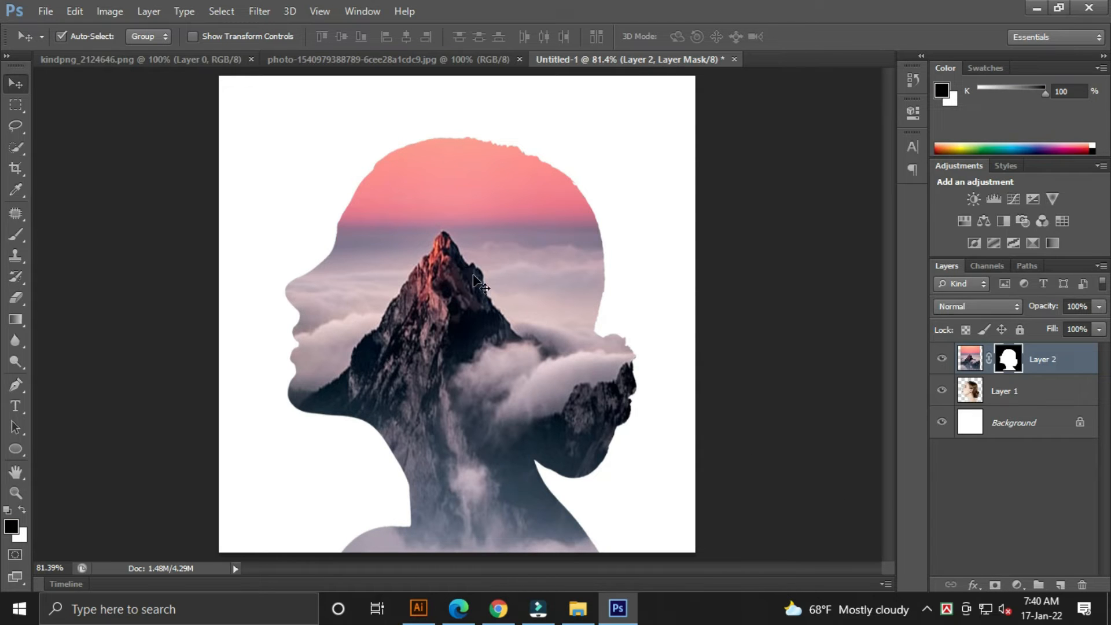
# - Duplicate the woman's portrait layer and move the copy above the masked mountain layer
pyautogui.click(1019, 398)
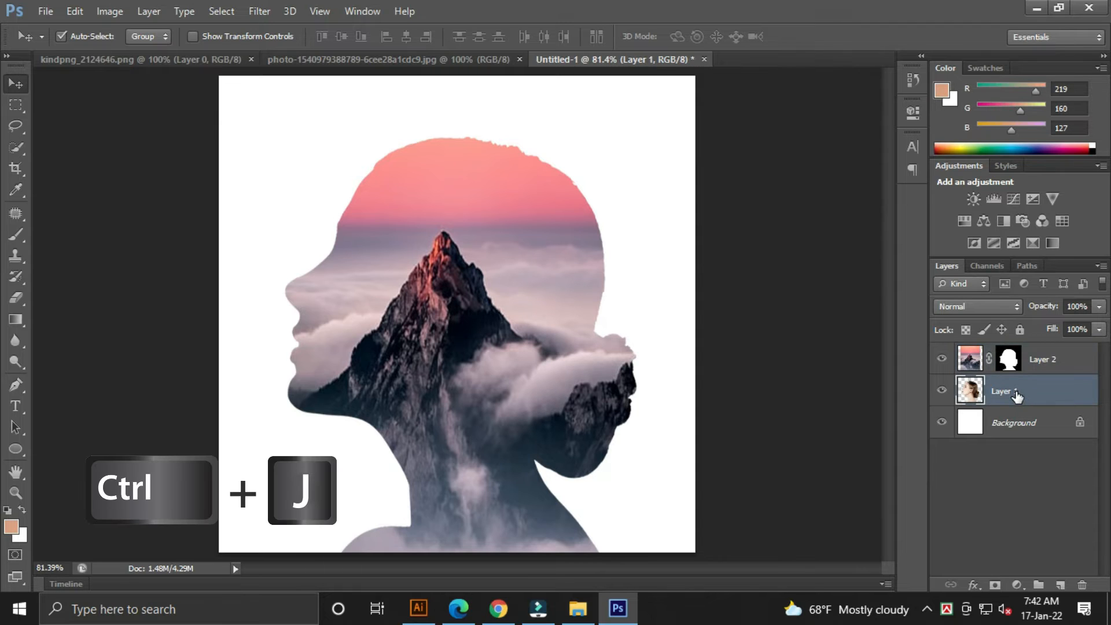
pyautogui.hotkey('ctrl', 'j')
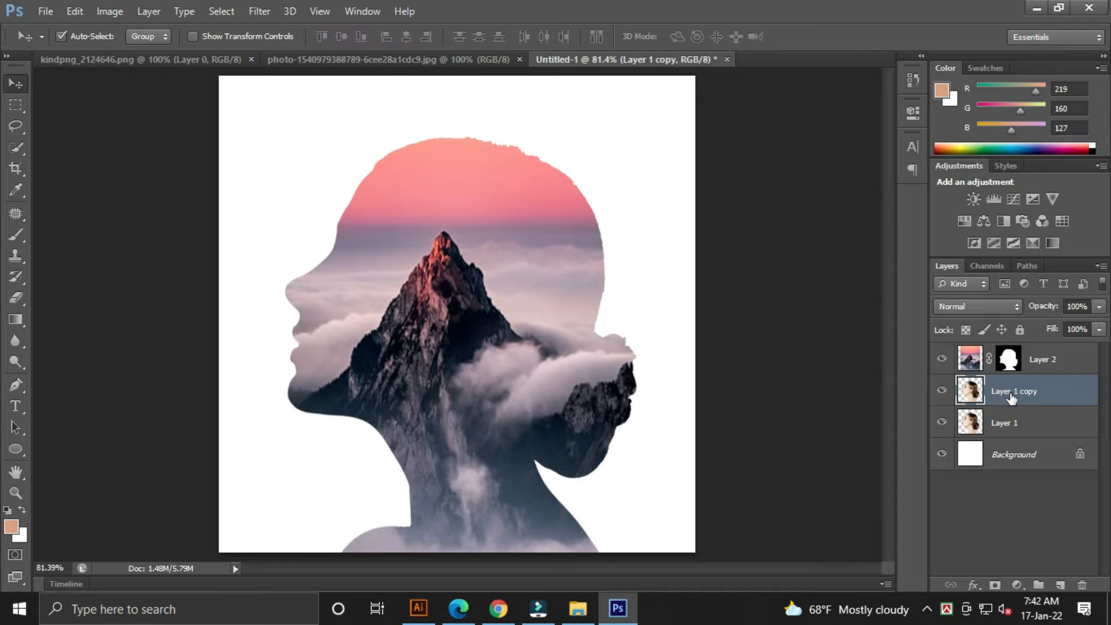
pyautogui.moveTo(1013, 395); pyautogui.dragTo(1016, 352)
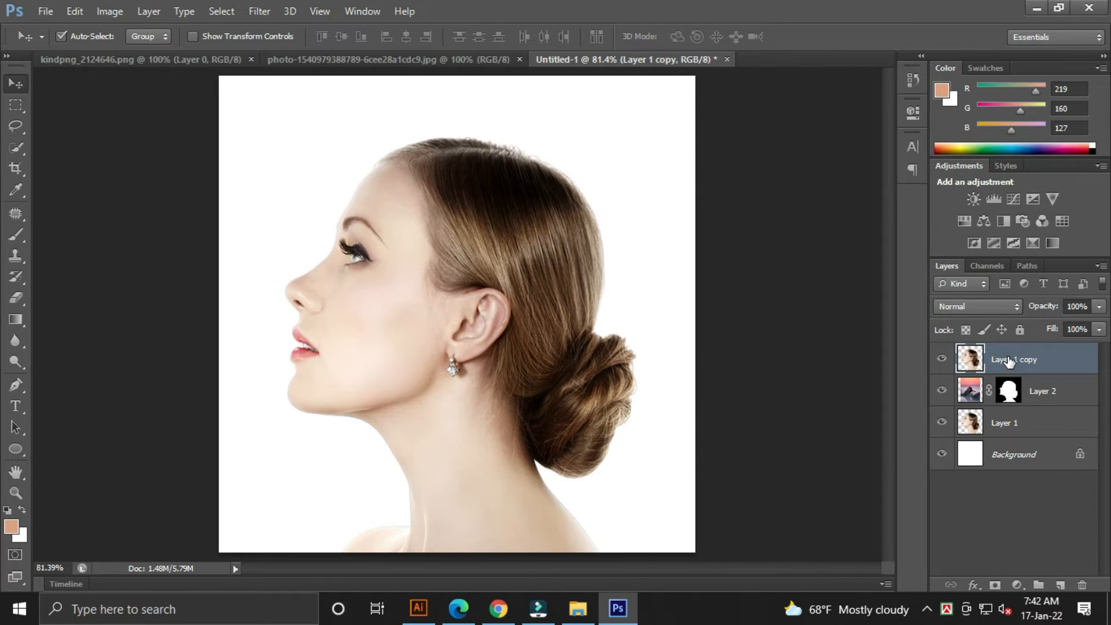
# - Desaturate the portrait copy and set its blend mode to Multiply
pyautogui.click(110, 12)
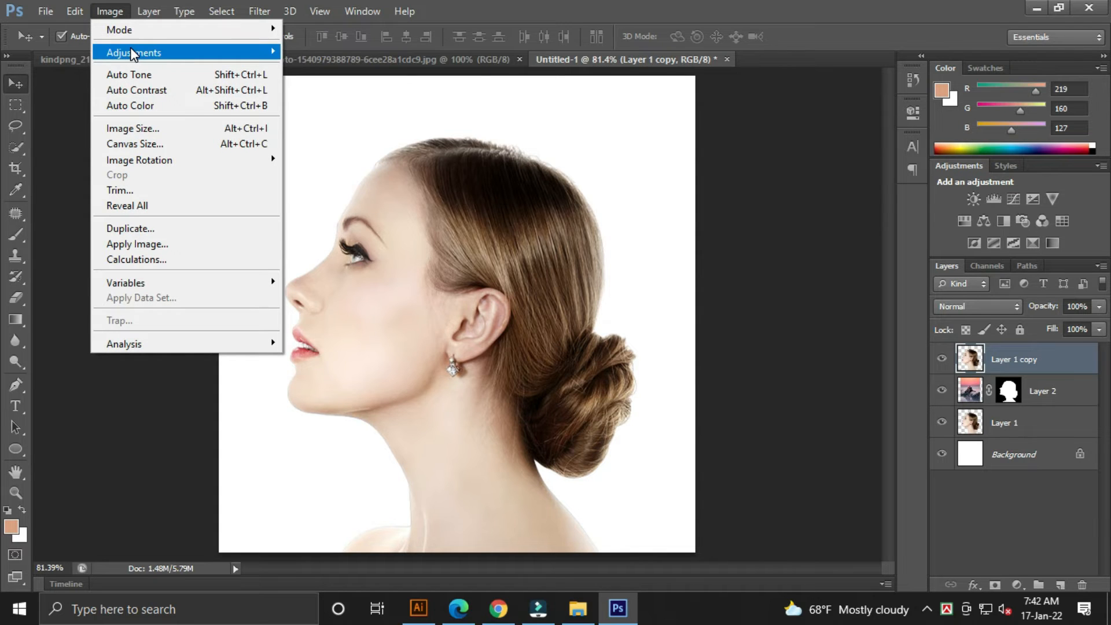
pyautogui.moveTo(133, 51)
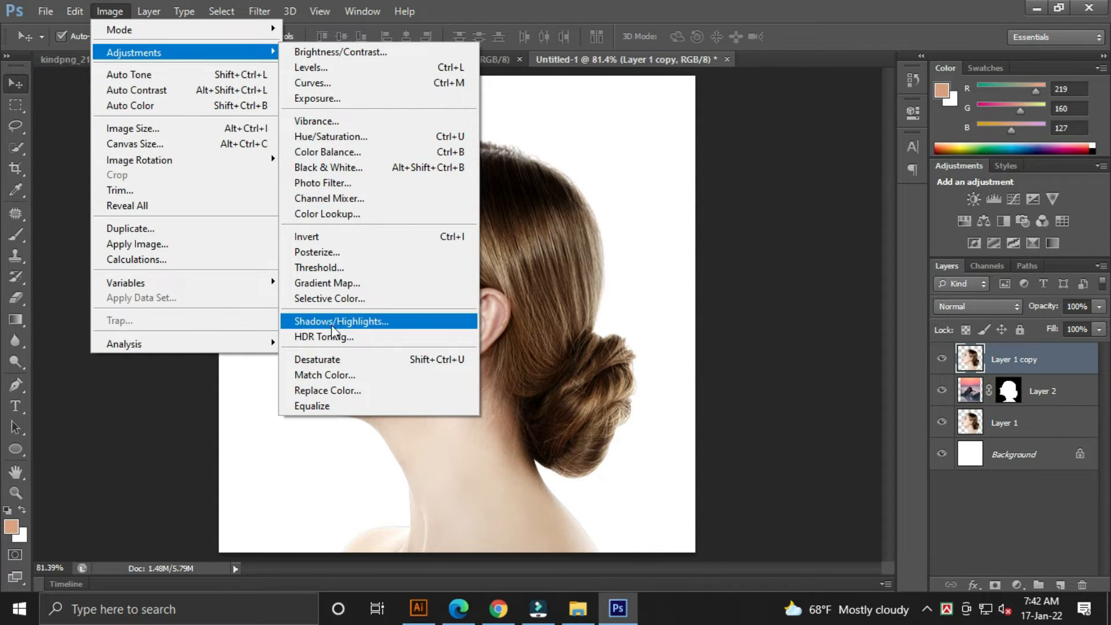
pyautogui.click(314, 363)
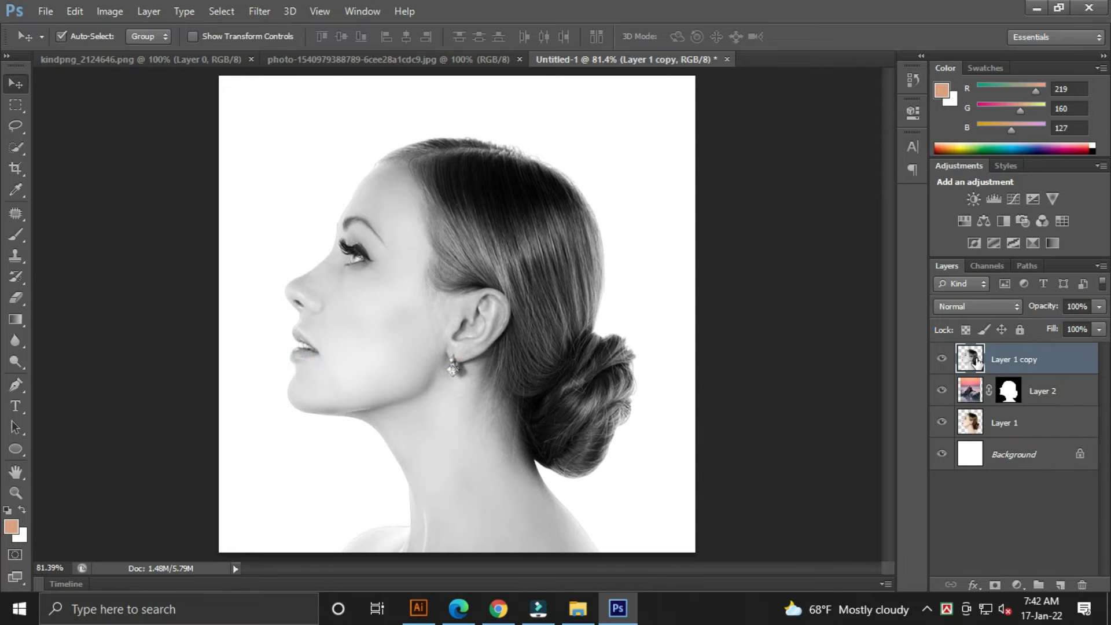
pyautogui.click(982, 305)
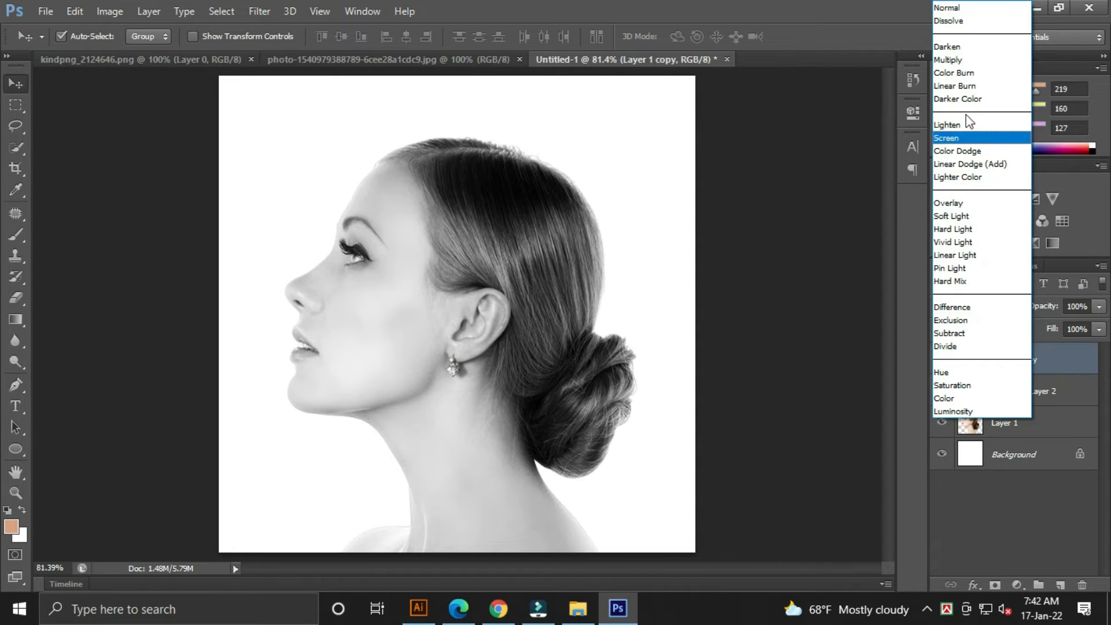
pyautogui.click(964, 60)
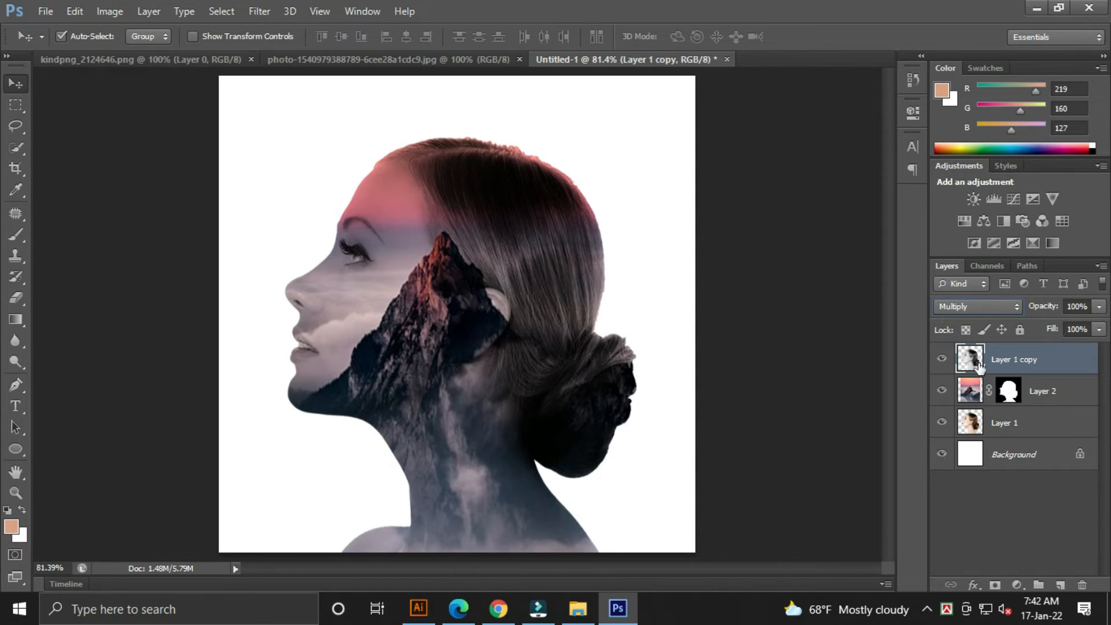
# - Add a layer mask to the portrait copy and set up a soft 87 px brush with 0% hardness
pyautogui.click(995, 585)
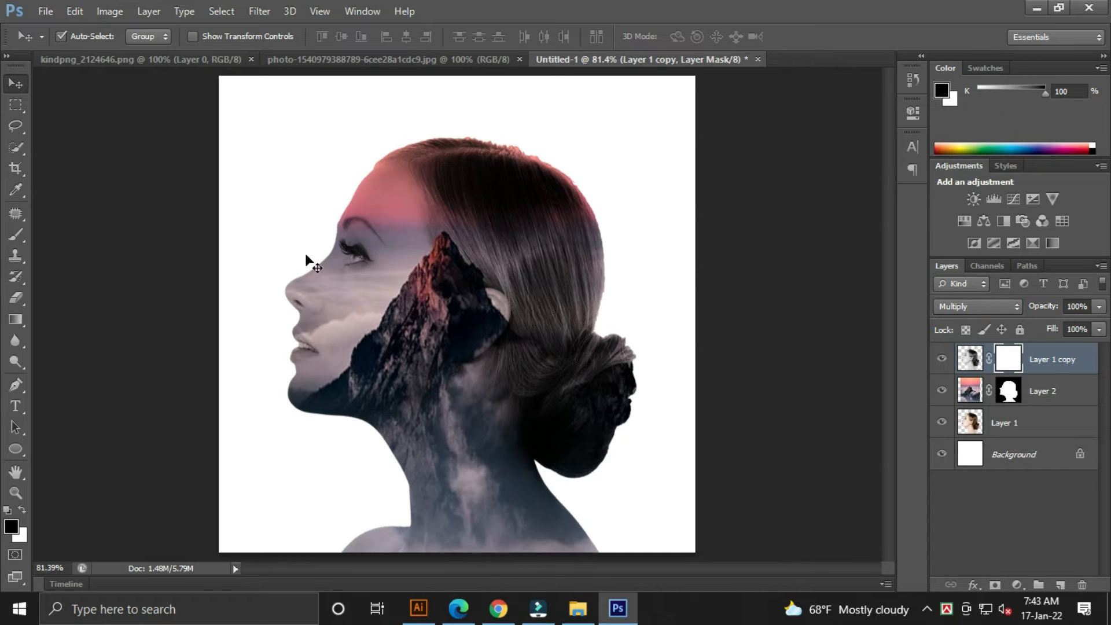
pyautogui.click(17, 234)
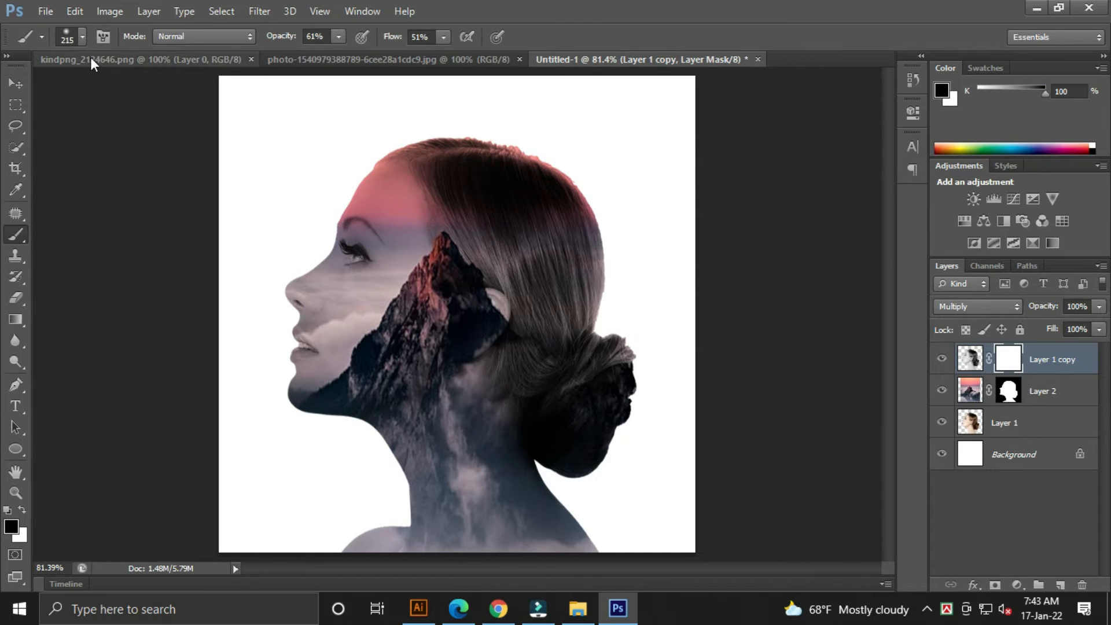
pyautogui.click(82, 36)
pyautogui.click(19, 129)
pyautogui.moveTo(144, 89); pyautogui.dragTo(93, 89)
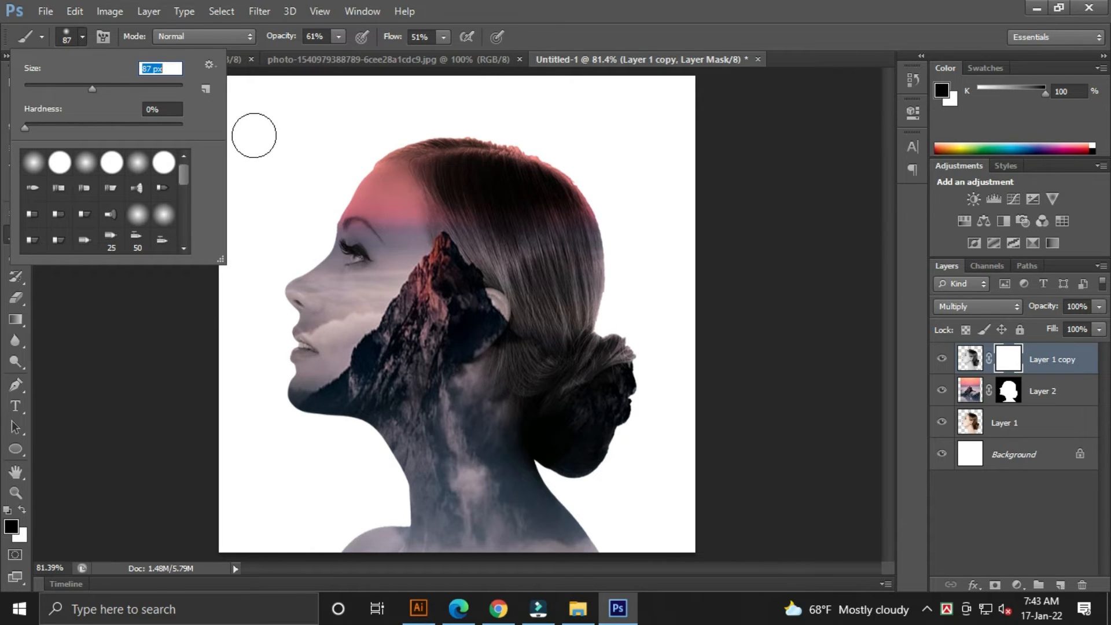
pyautogui.click(342, 146)
# - Paint black on the portrait copy's layer mask over the hair, bun and forehead to uncover the mountain scene
pyautogui.moveTo(387, 176)
pyautogui.mouseDown()
pyautogui.moveTo(450, 150)
pyautogui.moveTo(549, 173)
pyautogui.moveTo(578, 204)
pyautogui.moveTo(544, 177)
pyautogui.moveTo(429, 151)
pyautogui.moveTo(548, 162)
pyautogui.moveTo(461, 187)
pyautogui.moveTo(544, 198)
pyautogui.moveTo(611, 259)
pyautogui.moveTo(576, 270)
pyautogui.moveTo(411, 178)
pyautogui.moveTo(576, 185)
pyautogui.moveTo(427, 148)
pyautogui.moveTo(473, 164)
pyautogui.moveTo(514, 293)
pyautogui.moveTo(477, 261)
pyautogui.moveTo(499, 316)
pyautogui.moveTo(513, 317)
pyautogui.moveTo(484, 308)
pyautogui.moveTo(414, 165)
pyautogui.mouseUp()
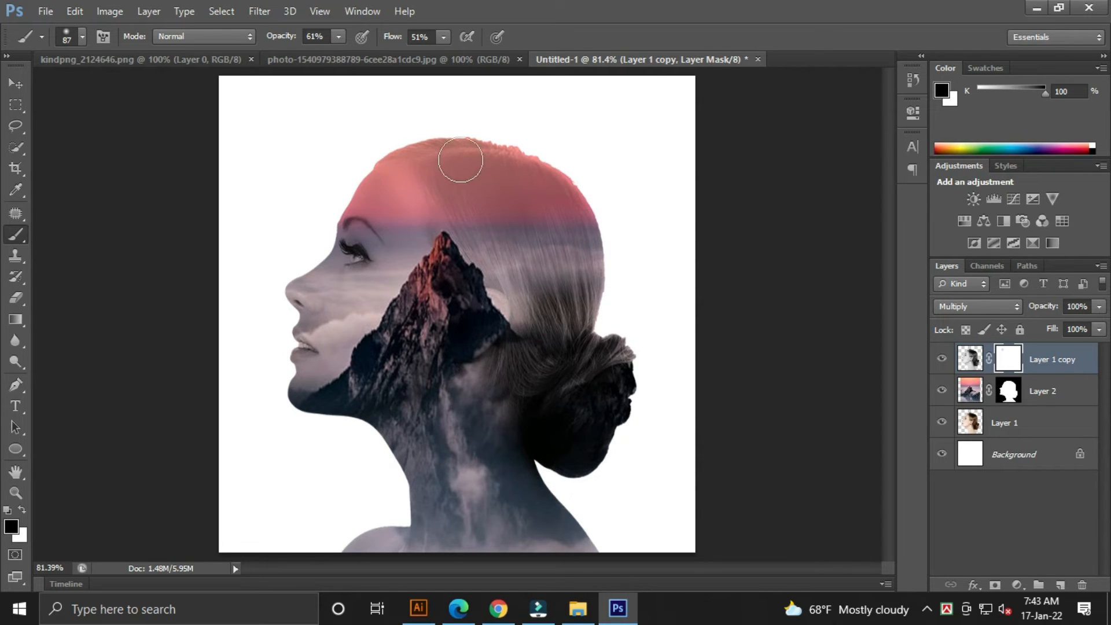
pyautogui.moveTo(573, 254)
pyautogui.mouseDown()
pyautogui.moveTo(592, 387)
pyautogui.moveTo(573, 278)
pyautogui.mouseUp()
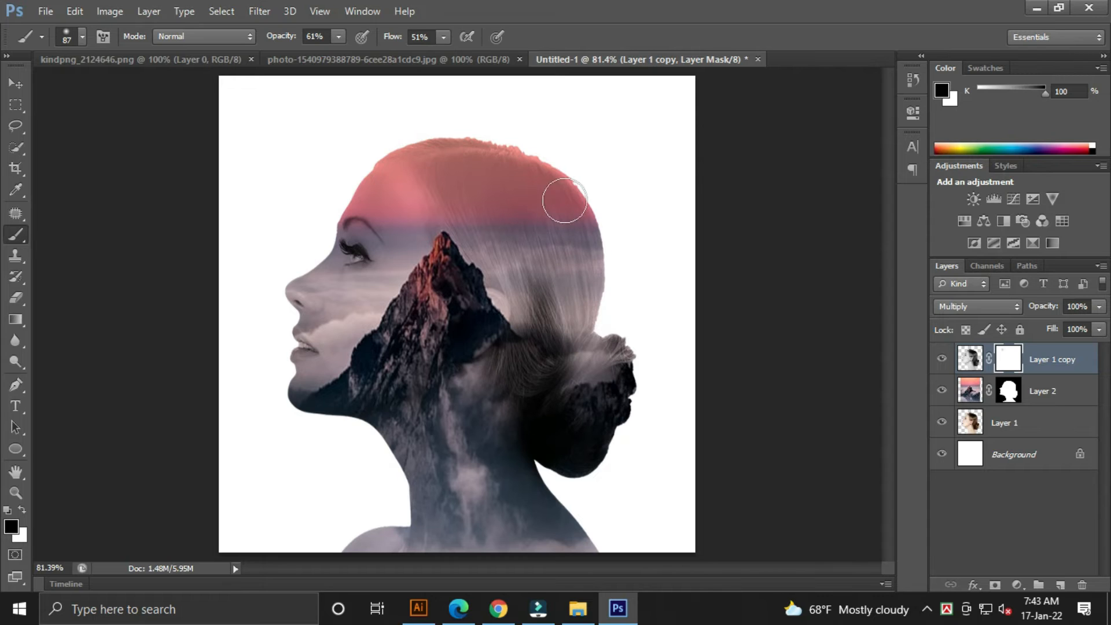
pyautogui.moveTo(523, 203)
pyautogui.mouseDown()
pyautogui.moveTo(548, 334)
pyautogui.moveTo(522, 230)
pyautogui.moveTo(470, 174)
pyautogui.moveTo(426, 149)
pyautogui.moveTo(589, 162)
pyautogui.moveTo(405, 154)
pyautogui.moveTo(454, 183)
pyautogui.moveTo(429, 182)
pyautogui.moveTo(451, 218)
pyautogui.moveTo(480, 175)
pyautogui.moveTo(574, 206)
pyautogui.moveTo(573, 192)
pyautogui.moveTo(599, 211)
pyautogui.moveTo(586, 297)
pyautogui.moveTo(558, 270)
pyautogui.moveTo(559, 236)
pyautogui.moveTo(531, 197)
pyautogui.moveTo(527, 281)
pyautogui.moveTo(499, 286)
pyautogui.moveTo(521, 308)
pyautogui.moveTo(492, 297)
pyautogui.moveTo(519, 331)
pyautogui.moveTo(506, 288)
pyautogui.moveTo(450, 211)
pyautogui.moveTo(428, 195)
pyautogui.moveTo(426, 203)
pyautogui.moveTo(394, 158)
pyautogui.moveTo(537, 160)
pyautogui.moveTo(574, 206)
pyautogui.moveTo(585, 375)
pyautogui.moveTo(562, 348)
pyautogui.moveTo(524, 349)
pyautogui.moveTo(518, 338)
pyautogui.moveTo(534, 395)
pyautogui.moveTo(609, 361)
pyautogui.moveTo(604, 391)
pyautogui.moveTo(617, 419)
pyautogui.moveTo(628, 378)
pyautogui.moveTo(606, 409)
pyautogui.moveTo(583, 259)
pyautogui.moveTo(534, 292)
pyautogui.moveTo(540, 190)
pyautogui.moveTo(516, 163)
pyautogui.moveTo(409, 137)
pyautogui.moveTo(560, 171)
pyautogui.moveTo(411, 141)
pyautogui.moveTo(490, 204)
pyautogui.moveTo(517, 266)
pyautogui.moveTo(526, 215)
pyautogui.moveTo(550, 320)
pyautogui.moveTo(552, 244)
pyautogui.moveTo(581, 202)
pyautogui.moveTo(578, 323)
pyautogui.moveTo(563, 174)
pyautogui.moveTo(501, 138)
pyautogui.moveTo(441, 135)
pyautogui.moveTo(516, 186)
pyautogui.moveTo(583, 325)
pyautogui.moveTo(586, 355)
pyautogui.mouseUp()
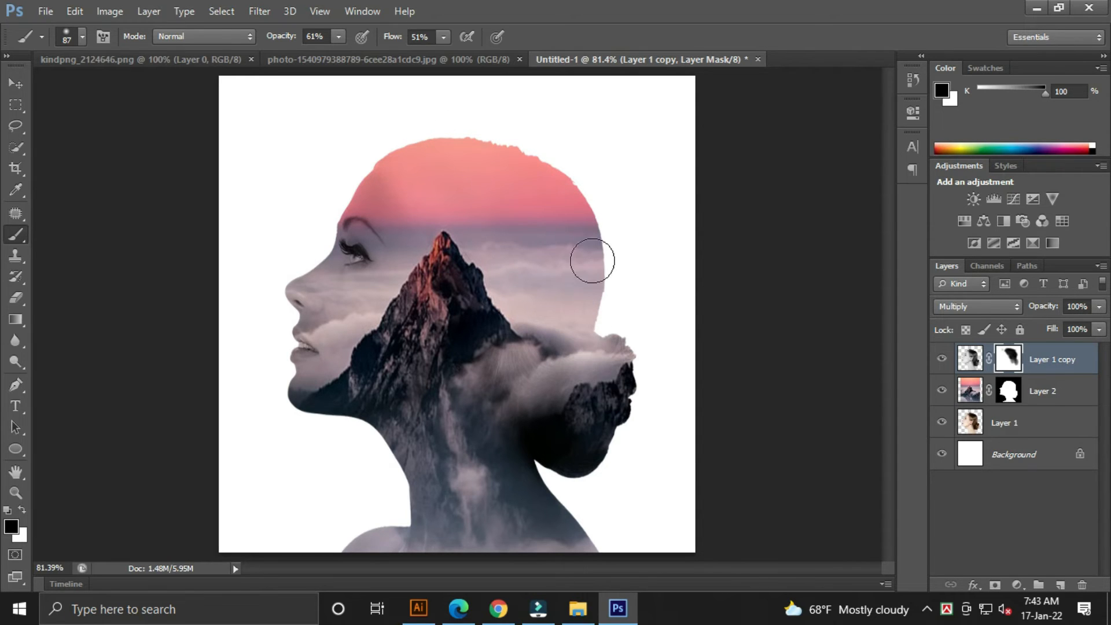
pyautogui.moveTo(375, 166)
pyautogui.mouseDown()
pyautogui.moveTo(443, 230)
pyautogui.moveTo(464, 177)
pyautogui.moveTo(516, 200)
pyautogui.mouseUp()
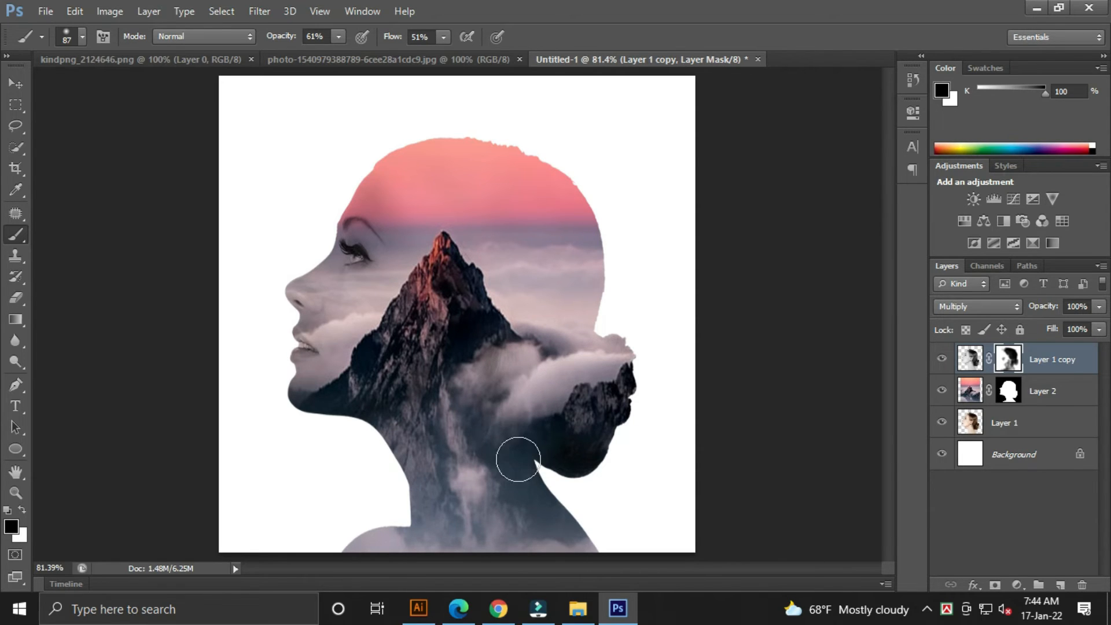
# - Unlink the mountain layer from its mask and nudge the mountain image slightly to the right with Free Transform
pyautogui.click(969, 394)
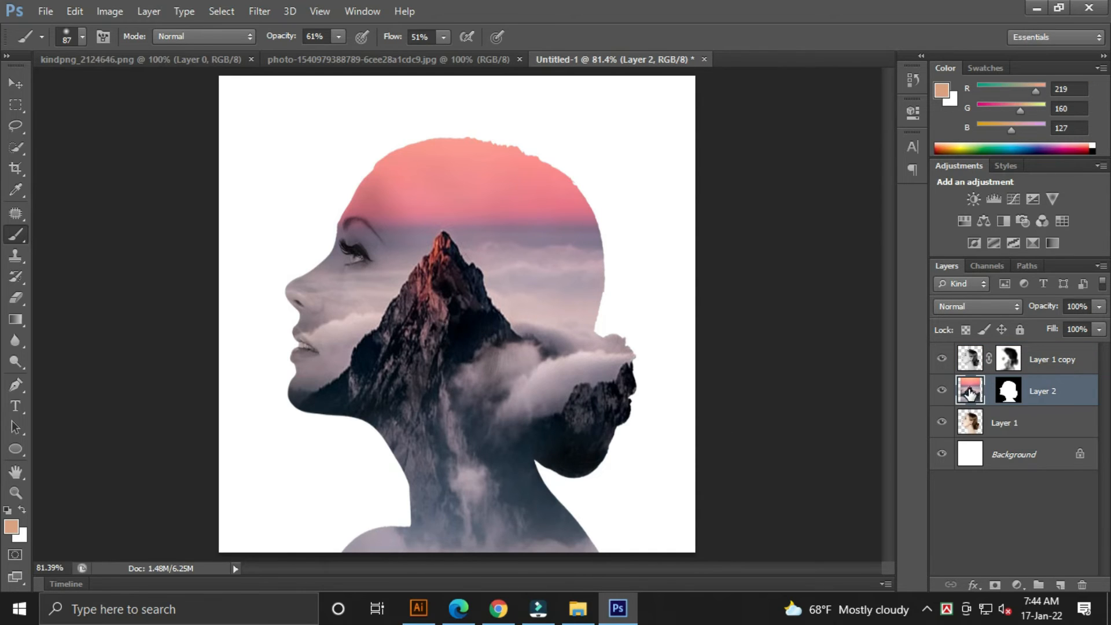
pyautogui.press('v')
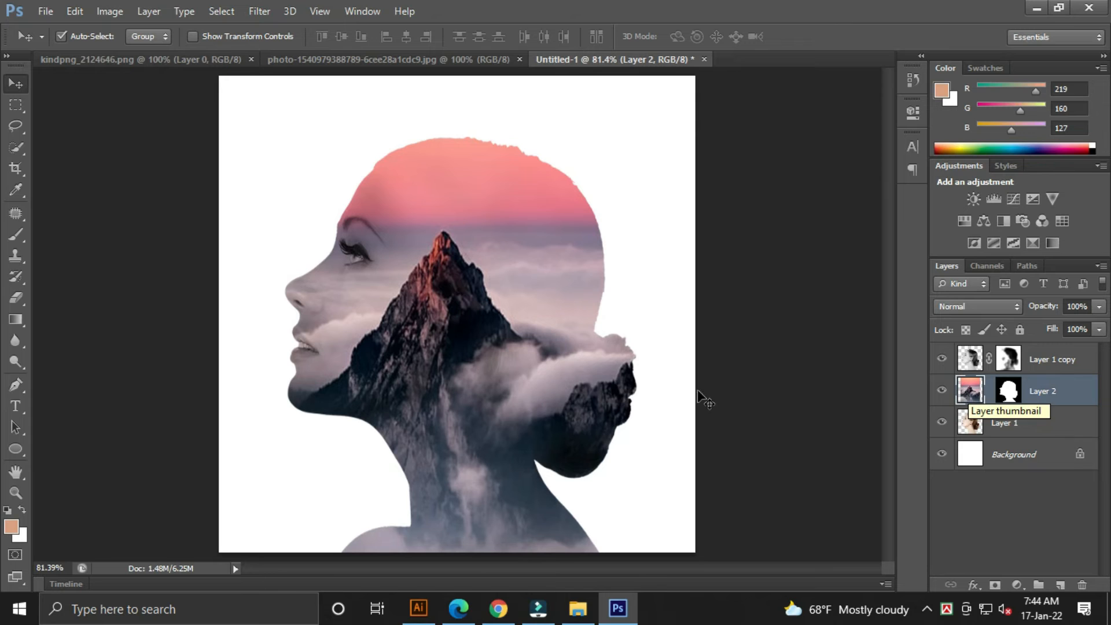
pyautogui.click(72, 12)
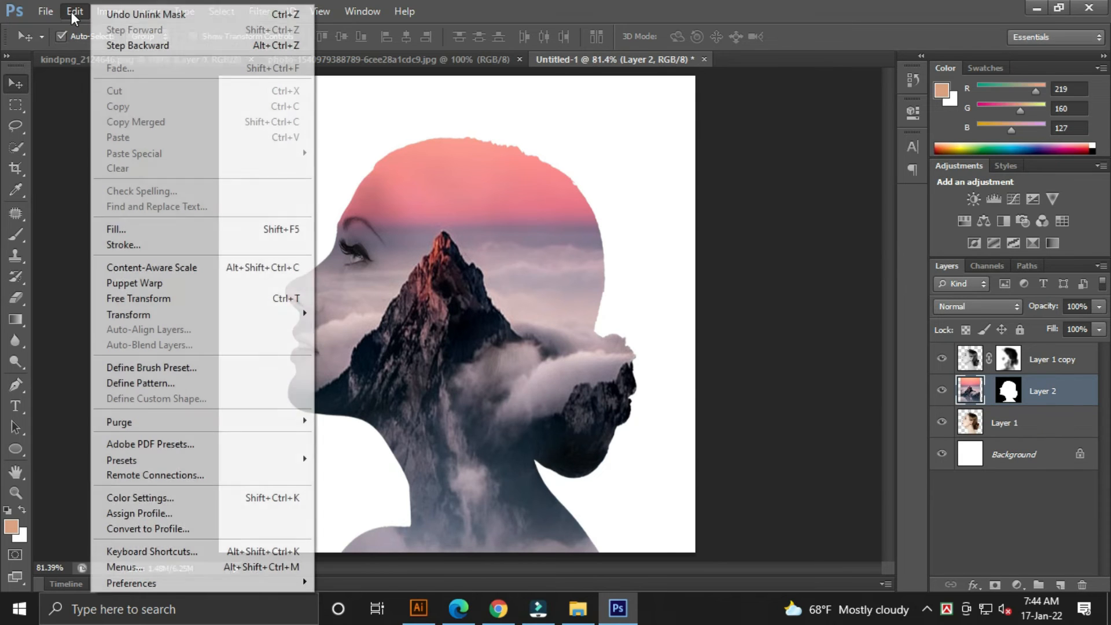
pyautogui.click(144, 298)
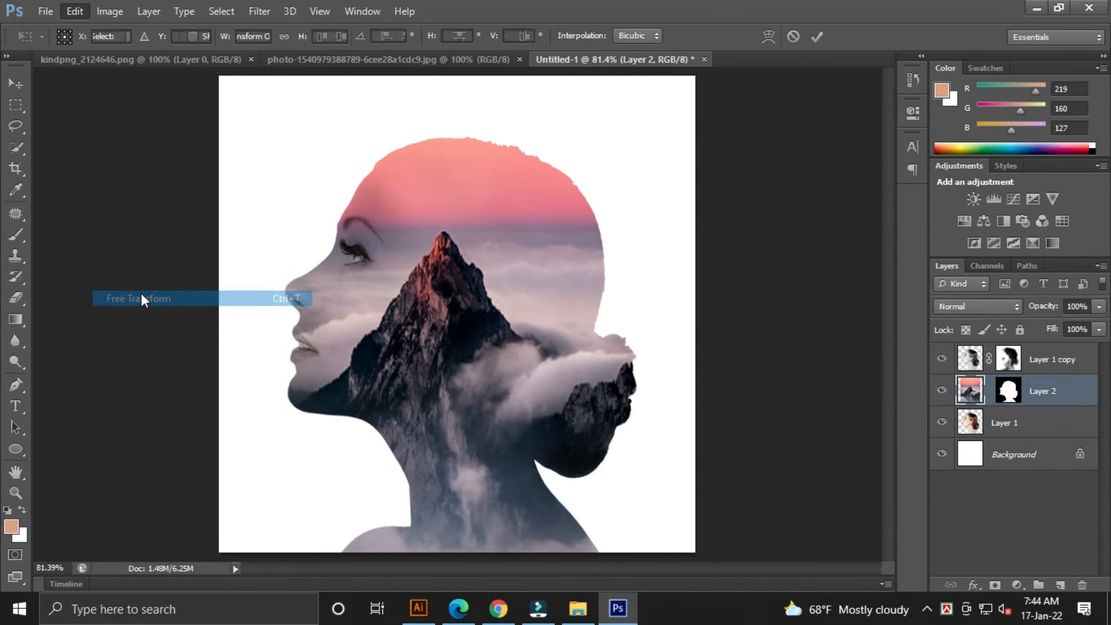
pyautogui.moveTo(413, 304); pyautogui.dragTo(415, 304)
pyautogui.press('Return')
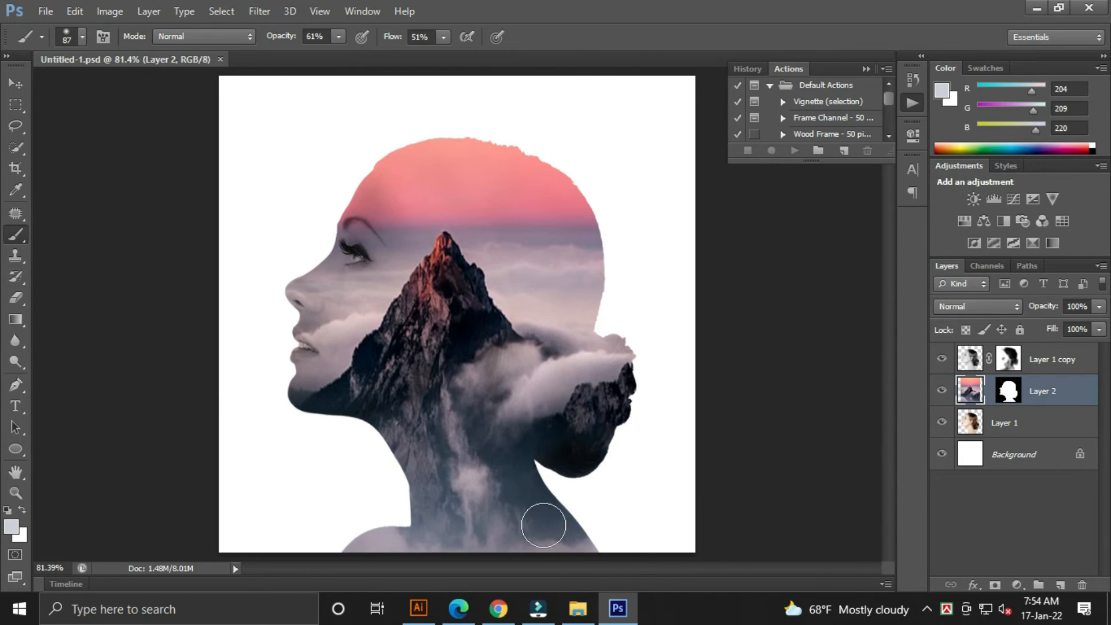
# - Paint soft light grey-blue (RGB 204, 209, 220) over the face and the base of the neck on the mountain layer
pyautogui.moveTo(340, 247)
pyautogui.mouseDown()
pyautogui.moveTo(310, 371)
pyautogui.moveTo(309, 324)
pyautogui.moveTo(345, 293)
pyautogui.moveTo(332, 329)
pyautogui.moveTo(315, 325)
pyautogui.moveTo(310, 294)
pyautogui.moveTo(309, 314)
pyautogui.moveTo(350, 233)
pyautogui.moveTo(327, 328)
pyautogui.moveTo(306, 353)
pyautogui.moveTo(329, 302)
pyautogui.moveTo(291, 389)
pyautogui.moveTo(312, 354)
pyautogui.moveTo(307, 291)
pyautogui.moveTo(333, 293)
pyautogui.moveTo(324, 333)
pyautogui.moveTo(282, 374)
pyautogui.moveTo(347, 274)
pyautogui.moveTo(350, 216)
pyautogui.moveTo(339, 266)
pyautogui.moveTo(304, 311)
pyautogui.moveTo(353, 273)
pyautogui.moveTo(365, 288)
pyautogui.moveTo(357, 312)
pyautogui.moveTo(373, 247)
pyautogui.moveTo(308, 356)
pyautogui.moveTo(280, 361)
pyautogui.moveTo(302, 377)
pyautogui.moveTo(318, 356)
pyautogui.moveTo(315, 302)
pyautogui.moveTo(337, 263)
pyautogui.moveTo(403, 524)
pyautogui.moveTo(358, 547)
pyautogui.moveTo(423, 555)
pyautogui.moveTo(588, 539)
pyautogui.moveTo(496, 533)
pyautogui.mouseUp()
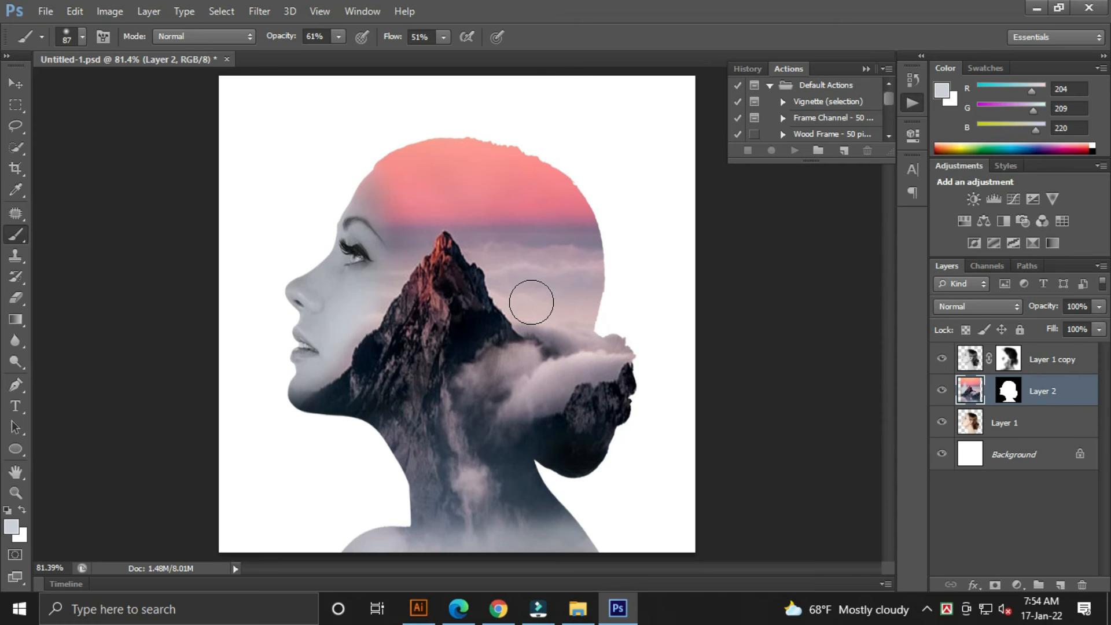
# - Convert the Background into a regular layer named Layer 0 and add a Gradient Overlay to it
pyautogui.click(1002, 458)
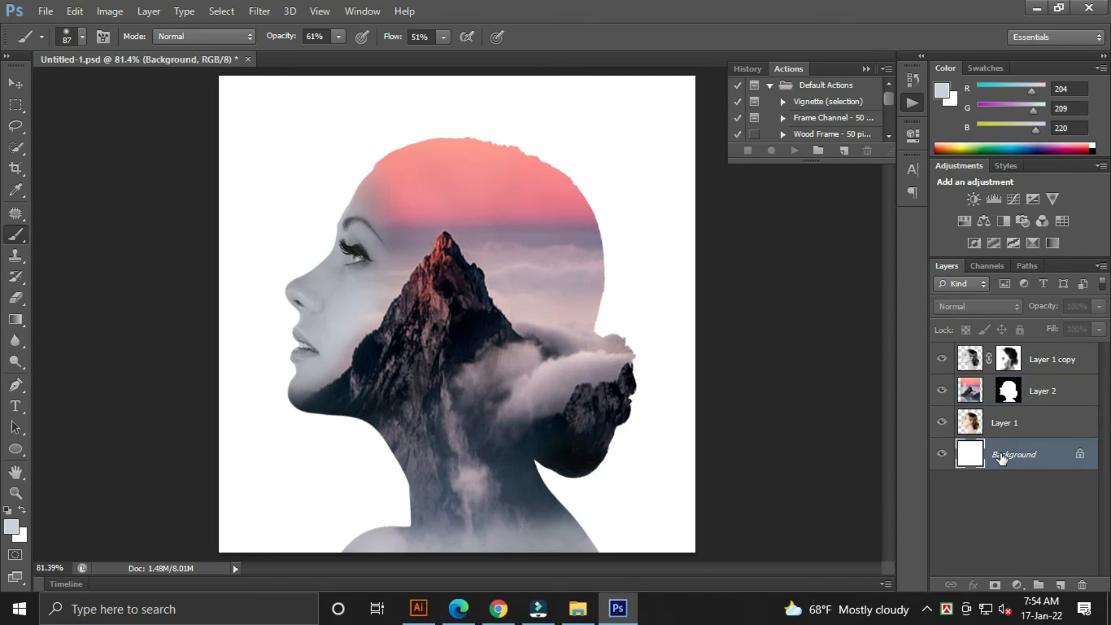
pyautogui.doubleClick(1002, 458)
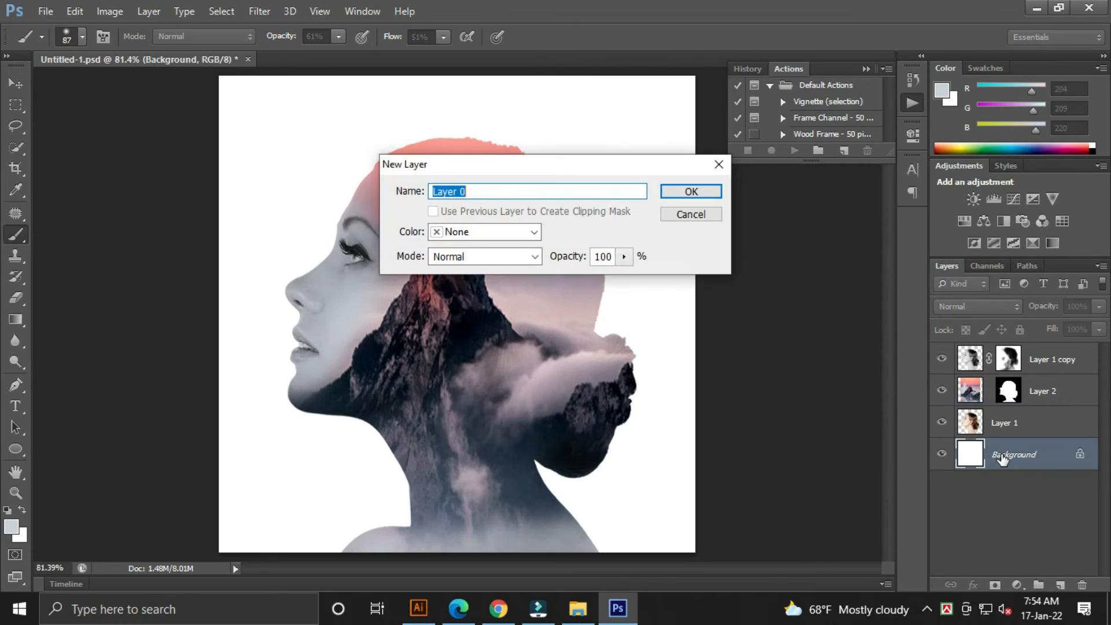
pyautogui.click(678, 191)
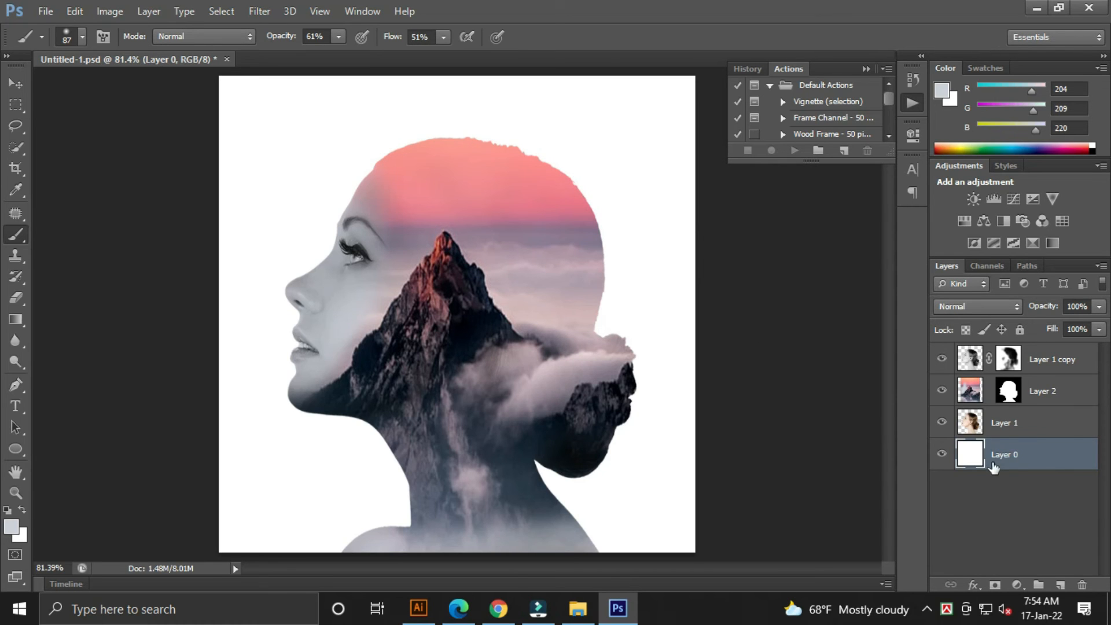
pyautogui.click(973, 586)
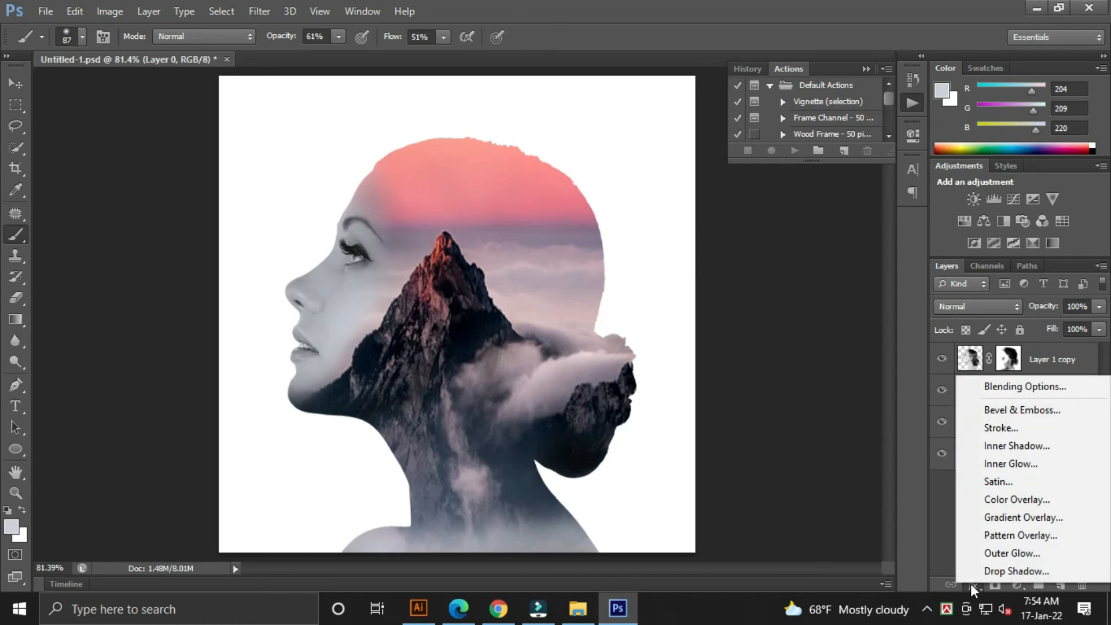
pyautogui.click(1005, 519)
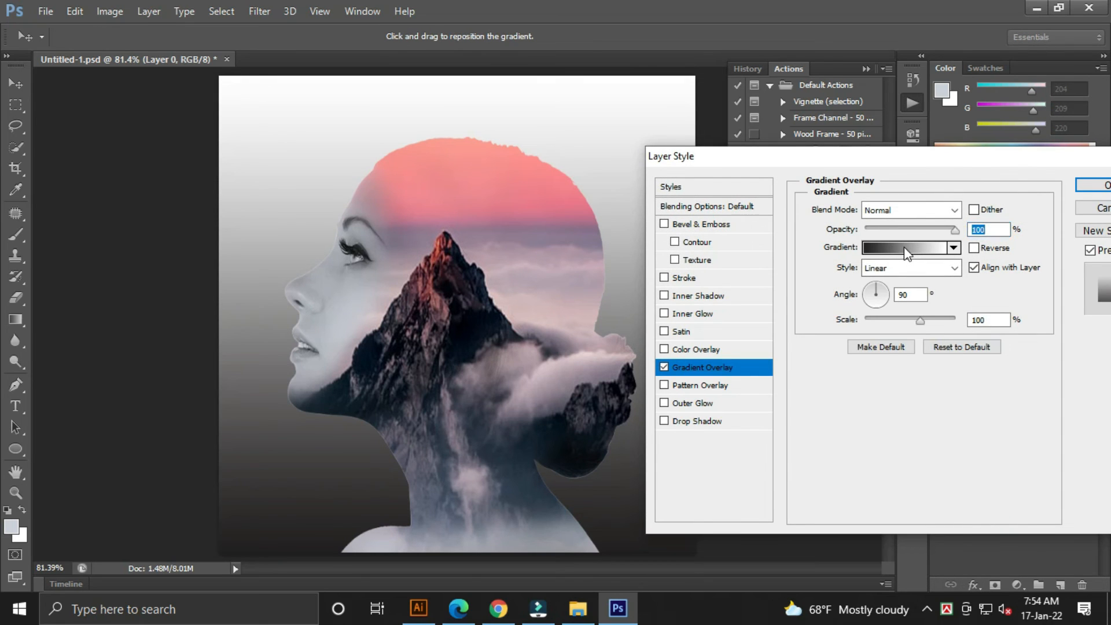
# - Set the gradient's dark colour stop to C 20, M 20, Y 0, K 0 and accept the edited gradient
pyautogui.click(904, 246)
pyautogui.click(685, 387)
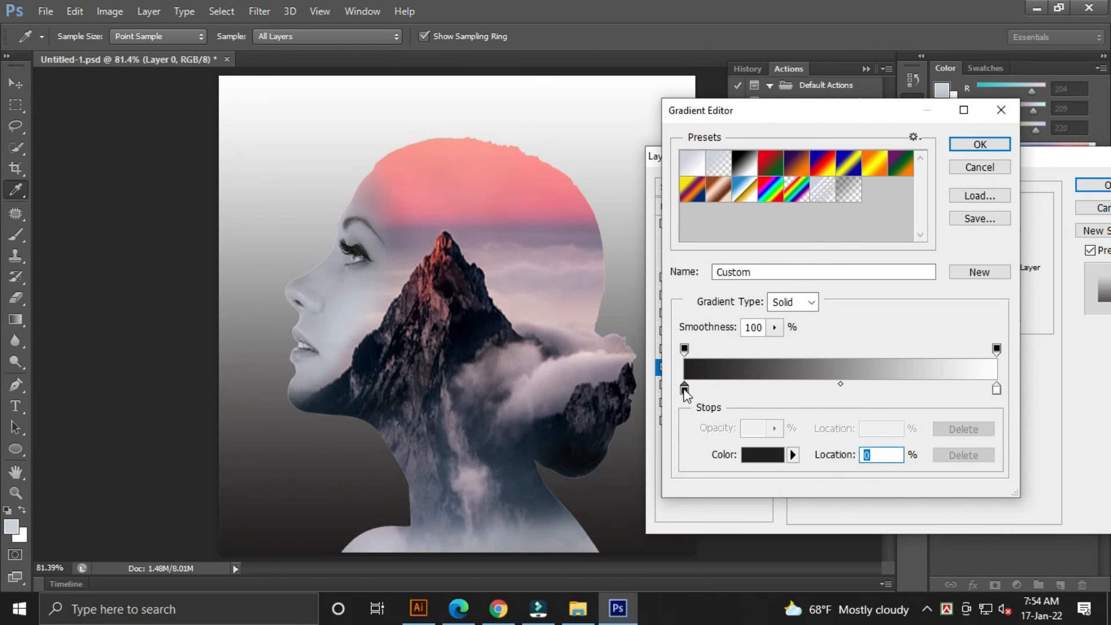
pyautogui.doubleClick(684, 388)
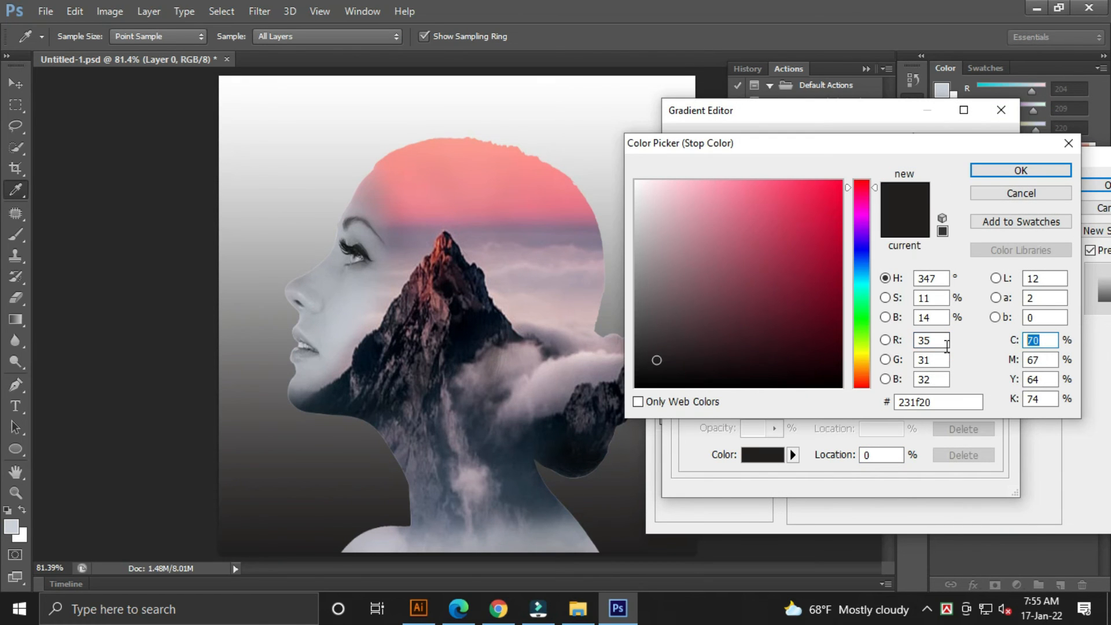
pyautogui.write('20')
pyautogui.press('Tab')
pyautogui.write('20')
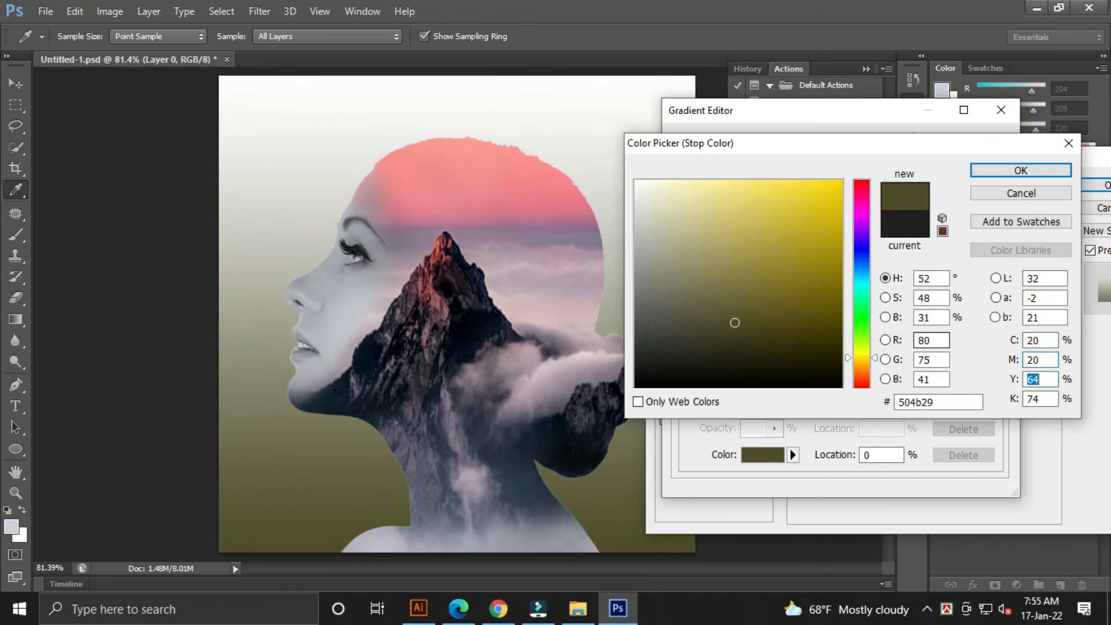
pyautogui.press('Tab')
pyautogui.write('0')
pyautogui.press('Tab')
pyautogui.write('0')
pyautogui.press('Return')
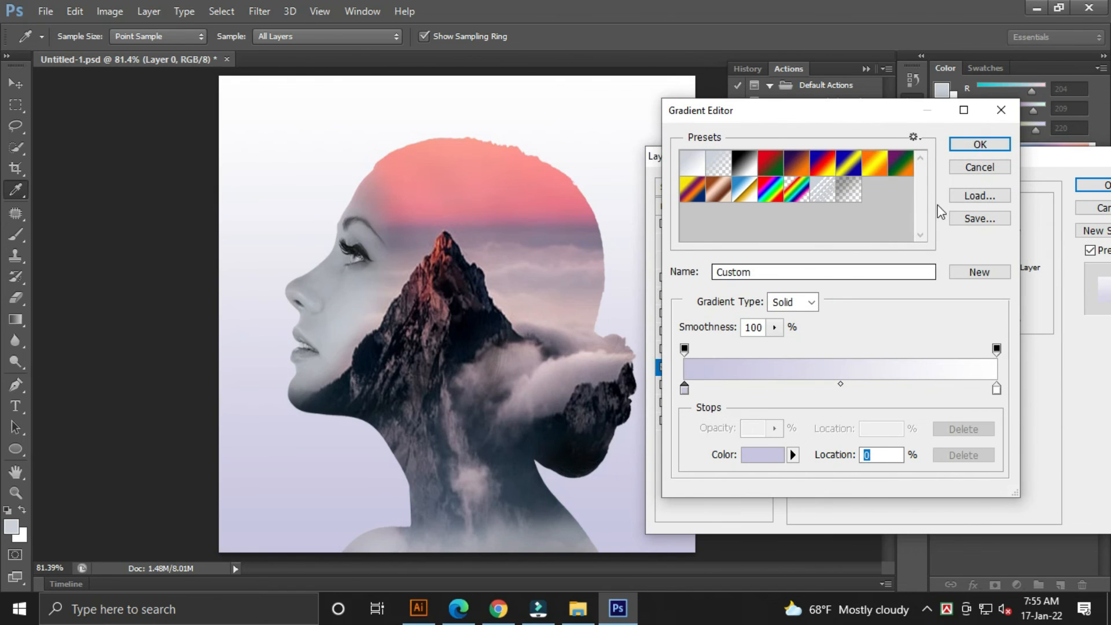
pyautogui.click(980, 145)
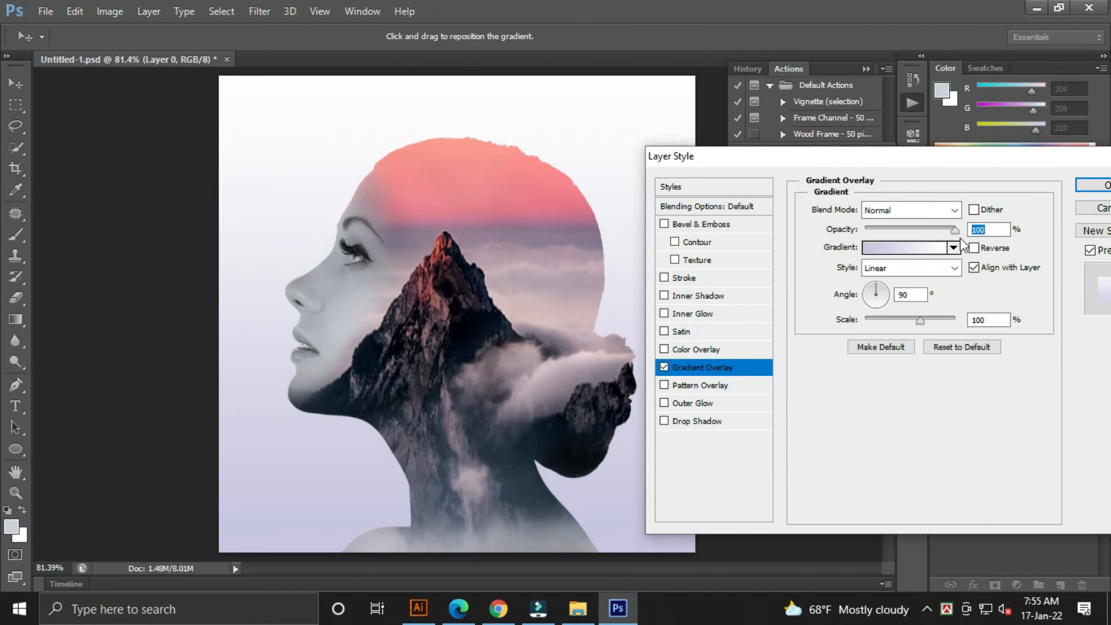
# - Make the gradient overlay radial and reversed, with 150% scale and 80% opacity, and apply the layer style
pyautogui.click(954, 267)
pyautogui.click(909, 299)
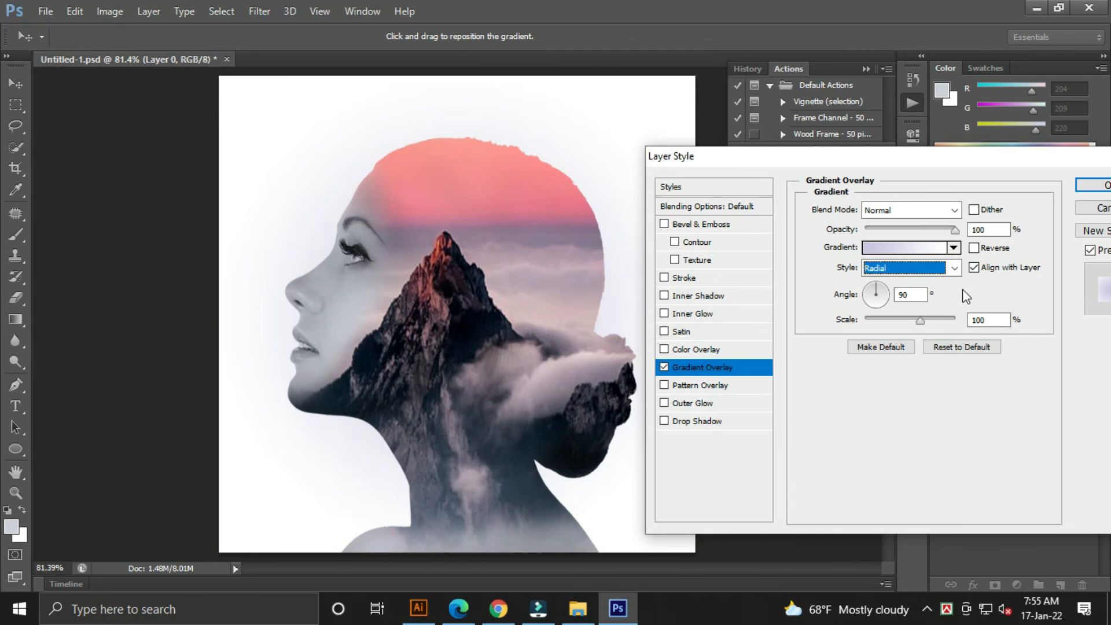
pyautogui.click(975, 249)
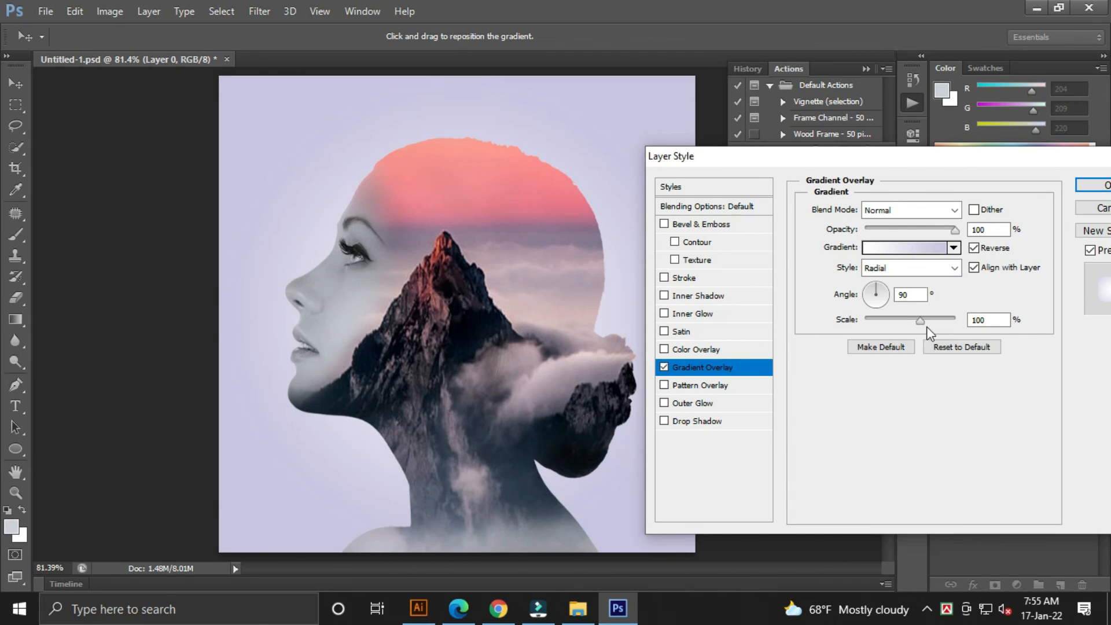
pyautogui.moveTo(925, 322); pyautogui.dragTo(948, 321)
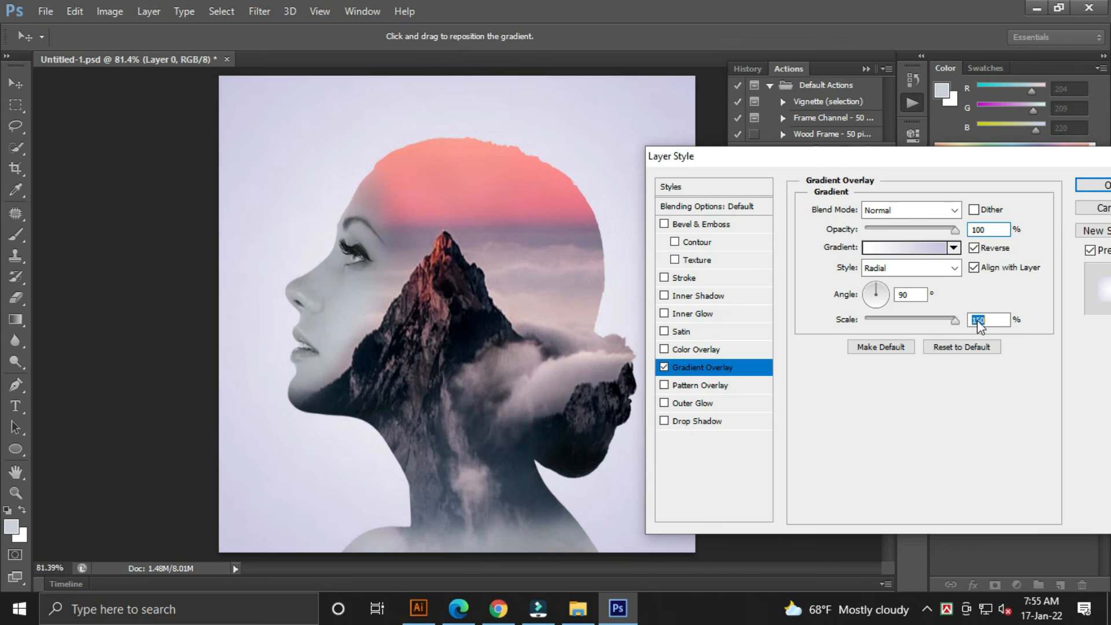
pyautogui.moveTo(951, 235); pyautogui.dragTo(947, 233)
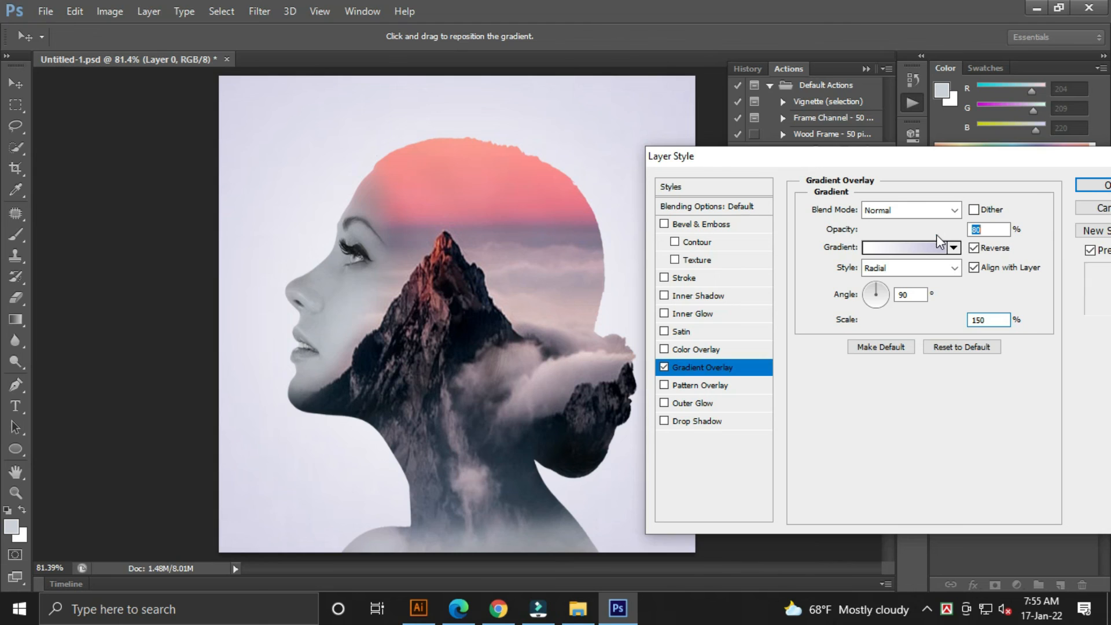
pyautogui.click(1093, 185)
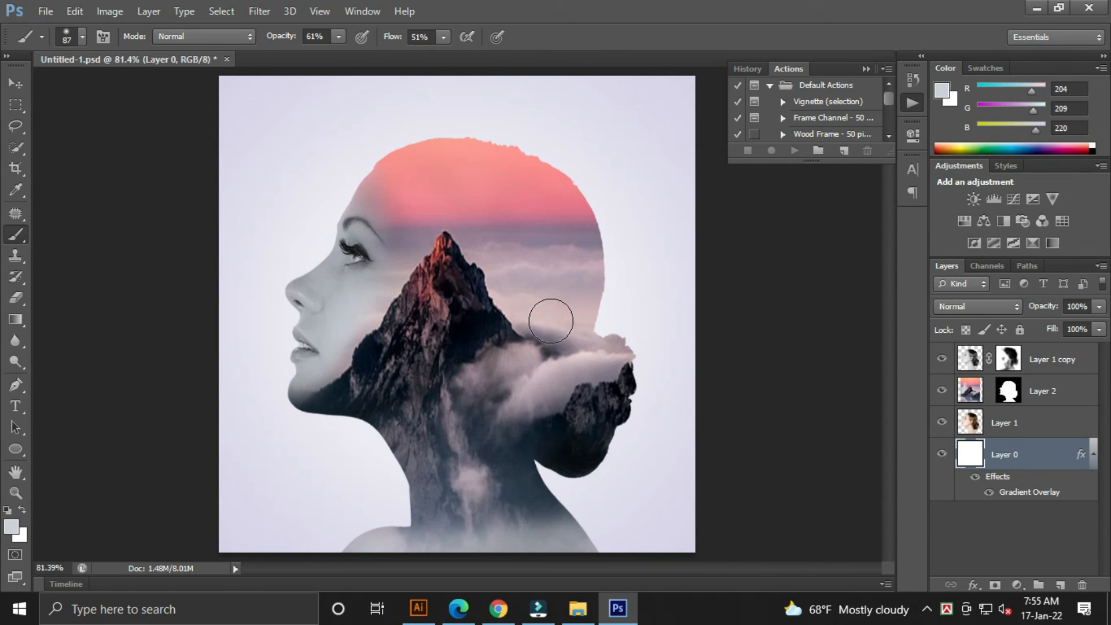
# - Save the document as a new Photoshop file named Untitled-2 in New folder
pyautogui.click(48, 14)
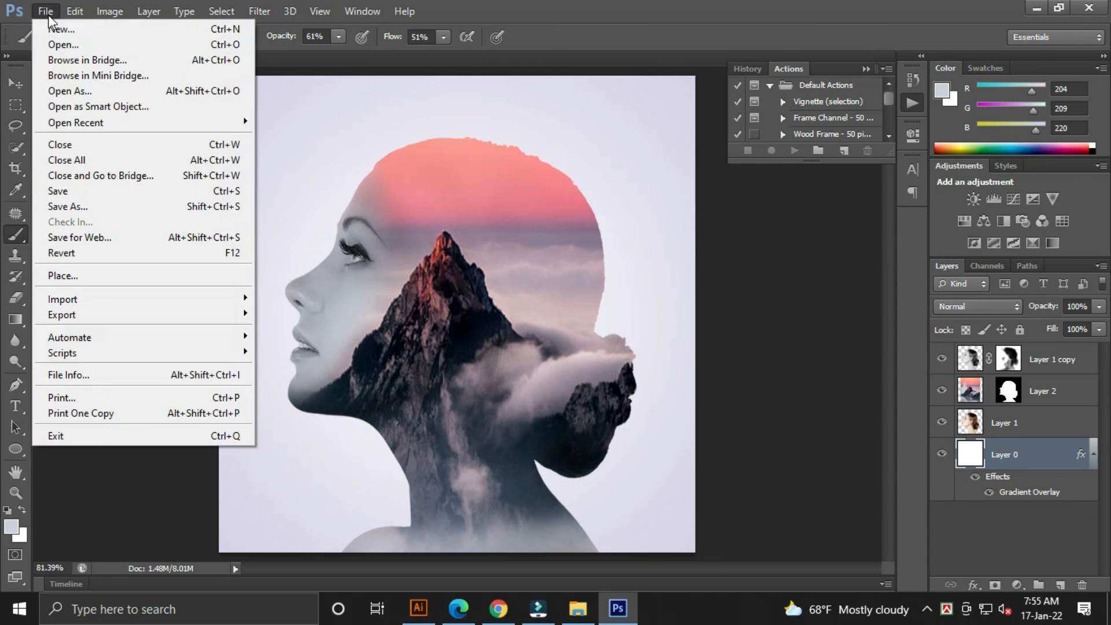
pyautogui.click(74, 208)
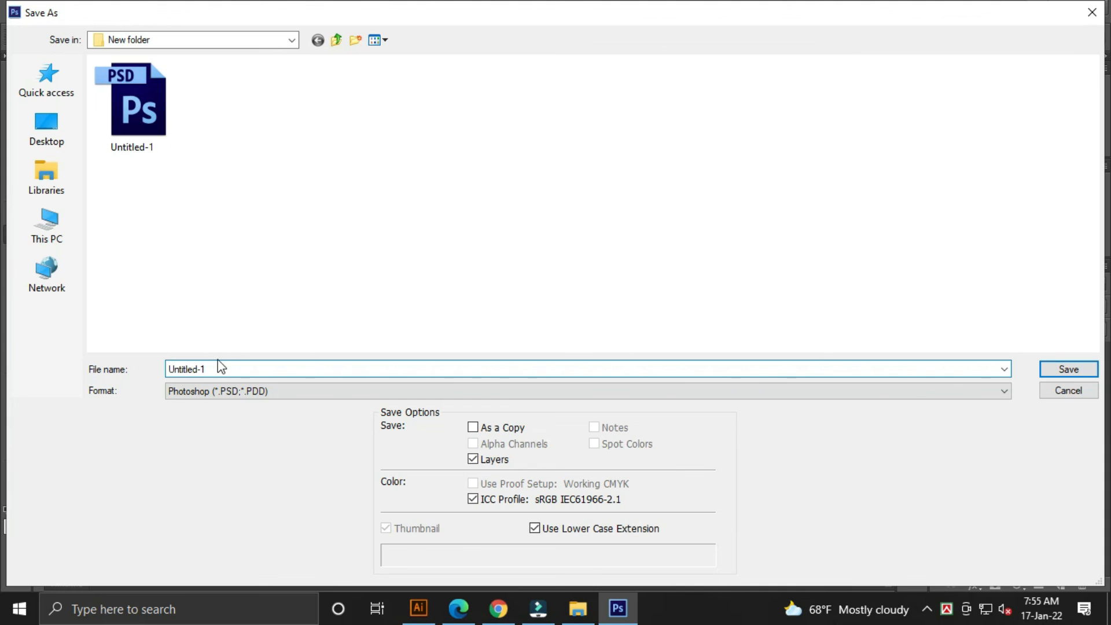
pyautogui.press('BackSpace')
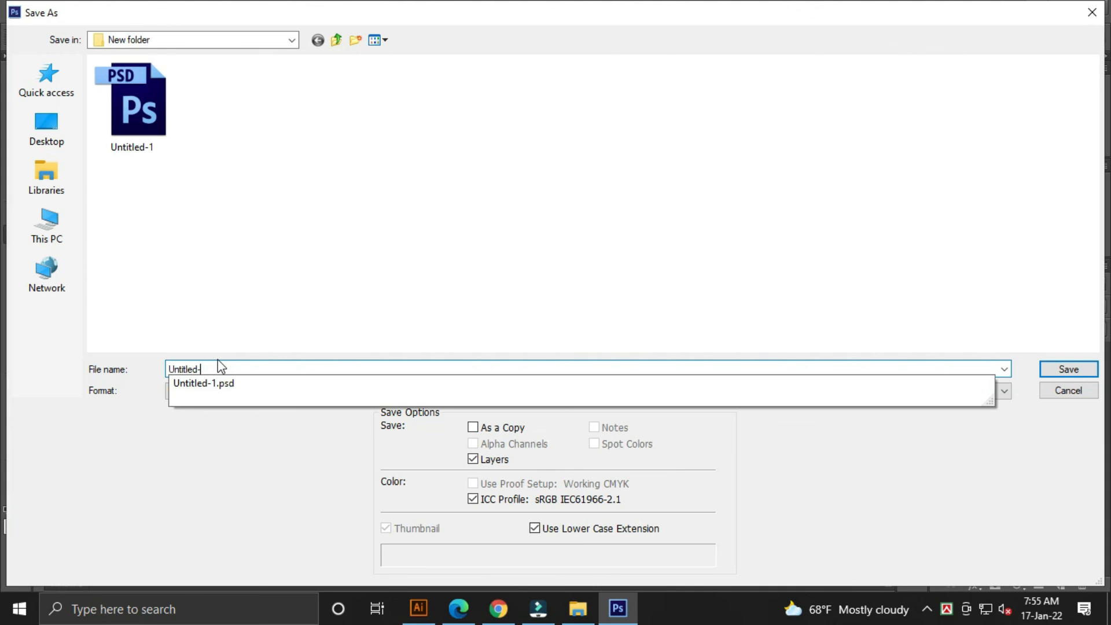
pyautogui.write('2')
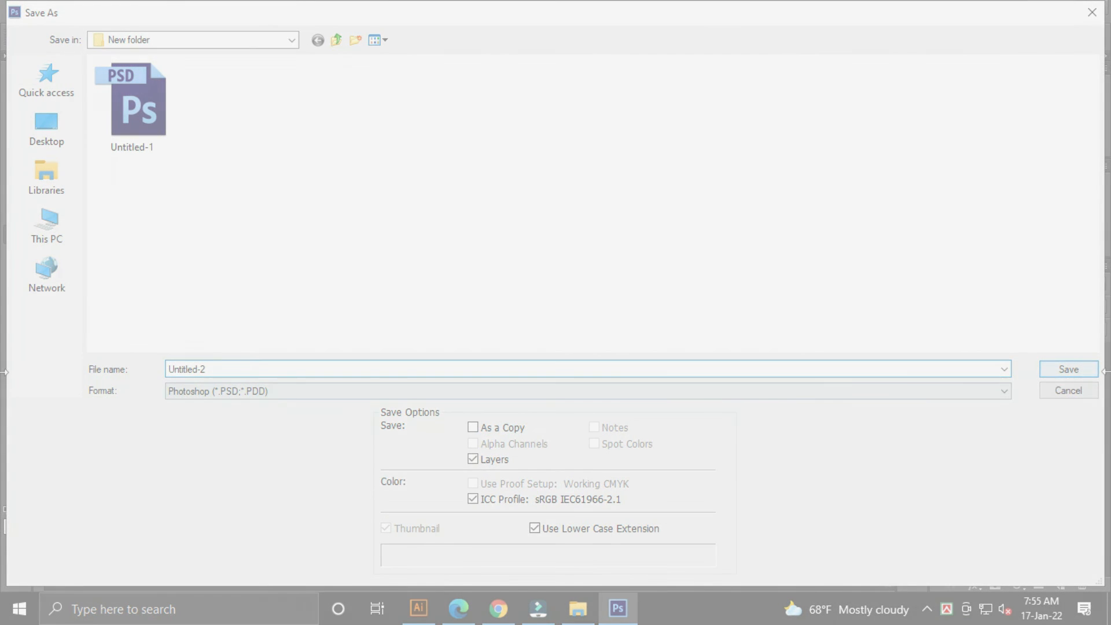